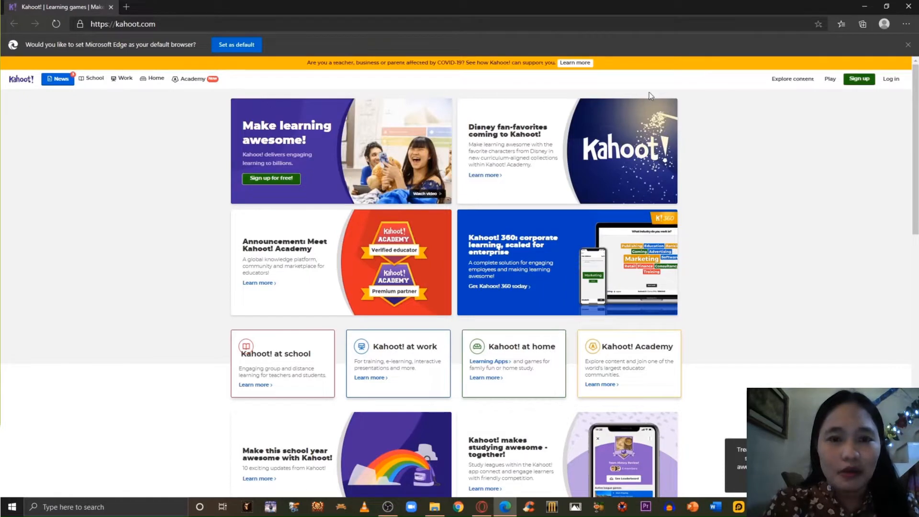
Start signing up for a teacher account with School as the workplace.
{"action": "left_click", "coordinate": [865, 81]}
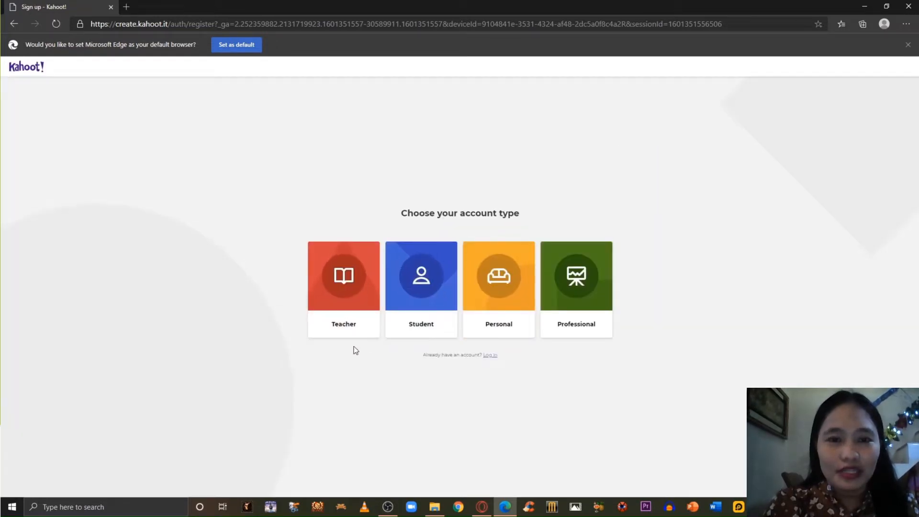
{"action": "left_click", "coordinate": [353, 285]}
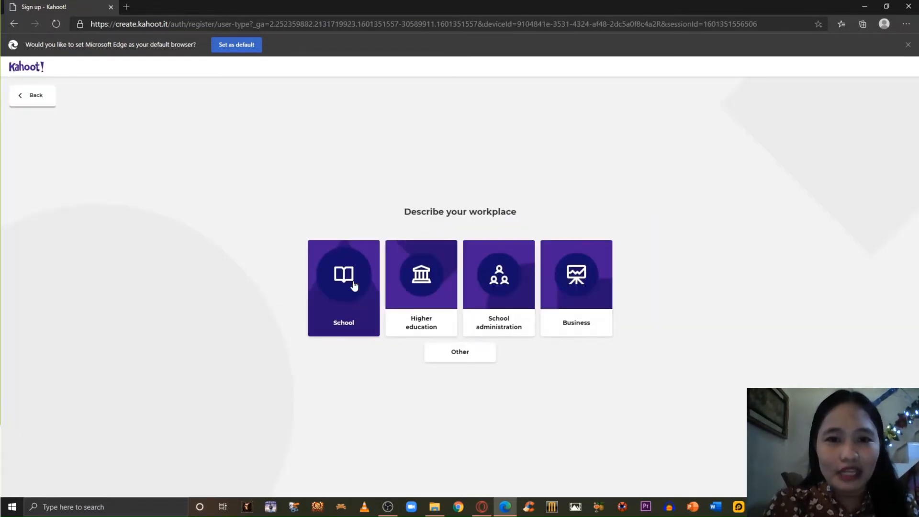
{"action": "left_click", "coordinate": [377, 306]}
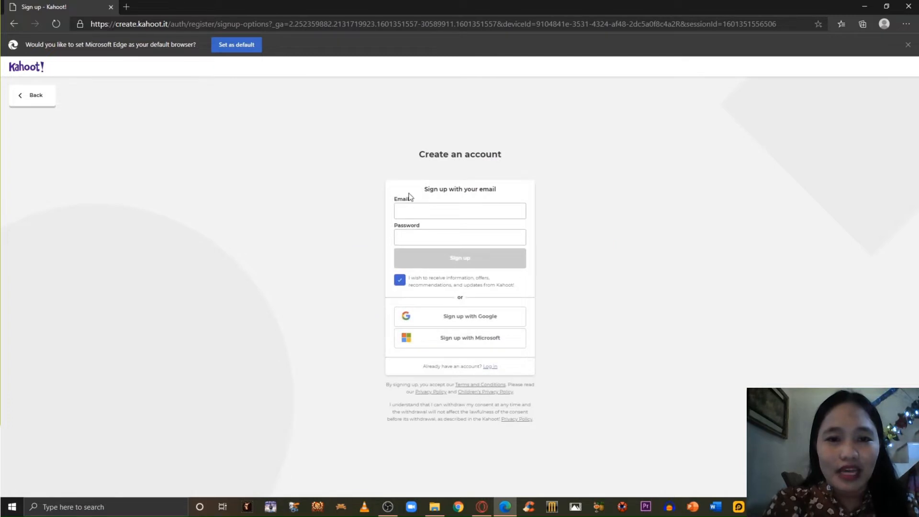
Fill in the account e-mail and password, and submit the sign-up form.
{"action": "left_click", "coordinate": [409, 209]}
{"action": "type", "text": "rez"}
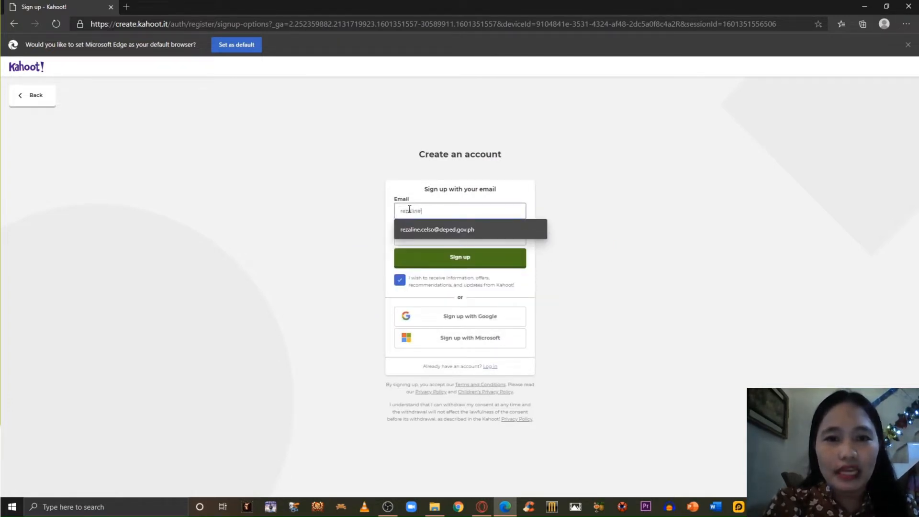
{"action": "type", "text": "aline"}
{"action": "left_click", "coordinate": [426, 231]}
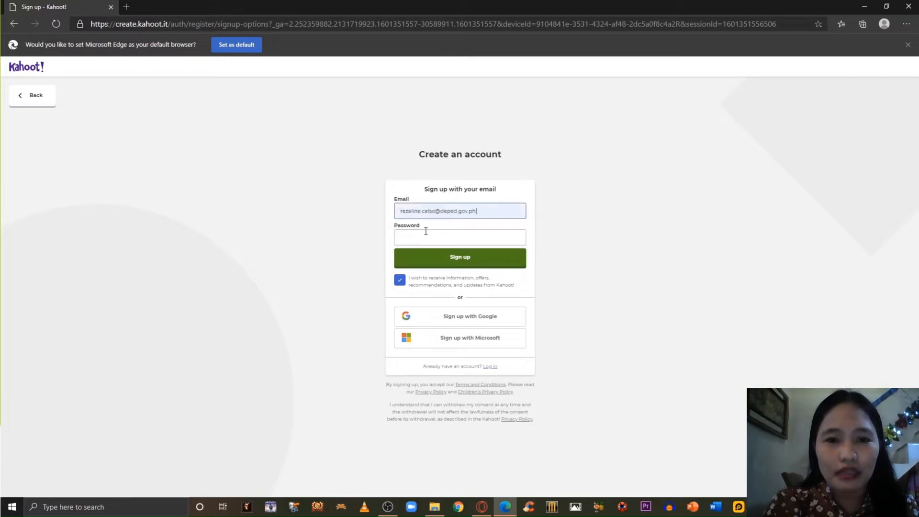
{"action": "left_click", "coordinate": [425, 231]}
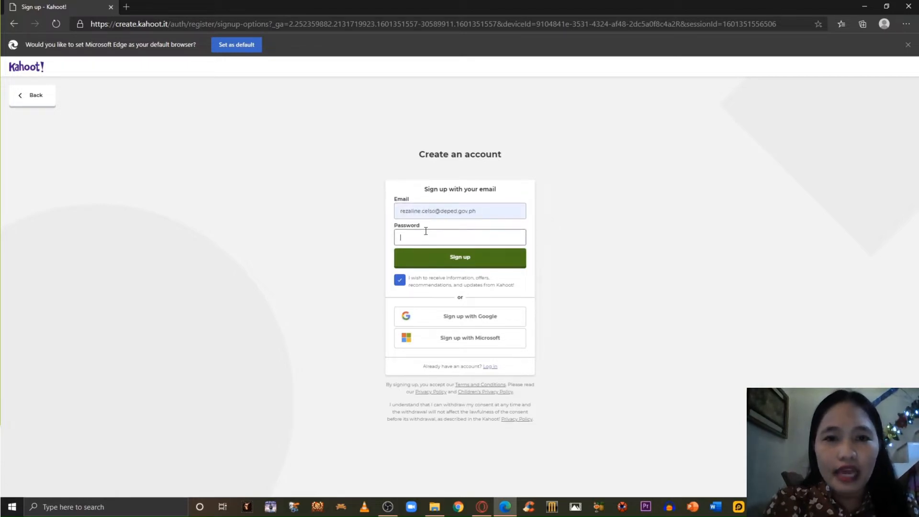
{"action": "type", "text": "•"}
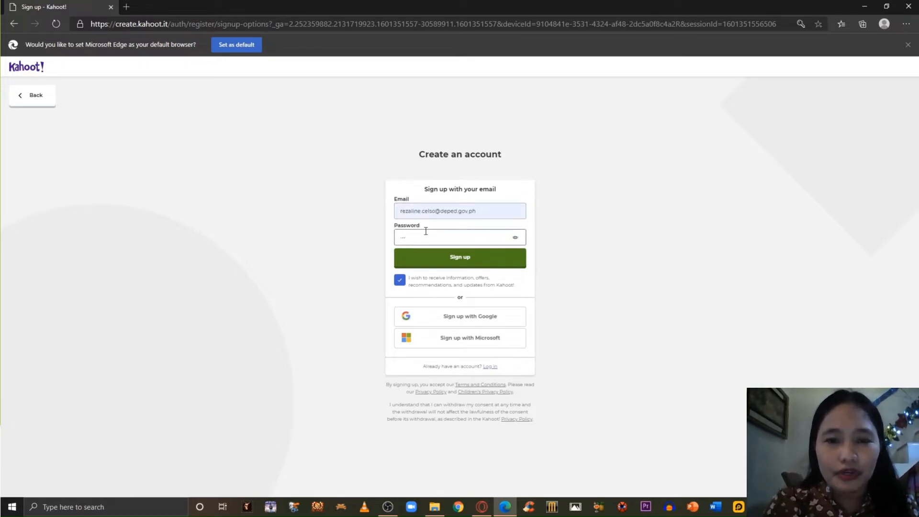
{"action": "type", "text": "•"}
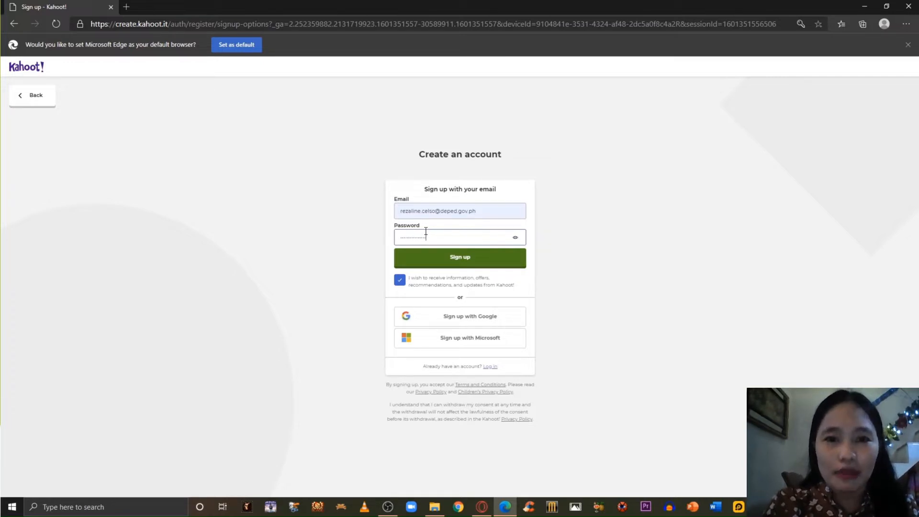
{"action": "left_click", "coordinate": [452, 261]}
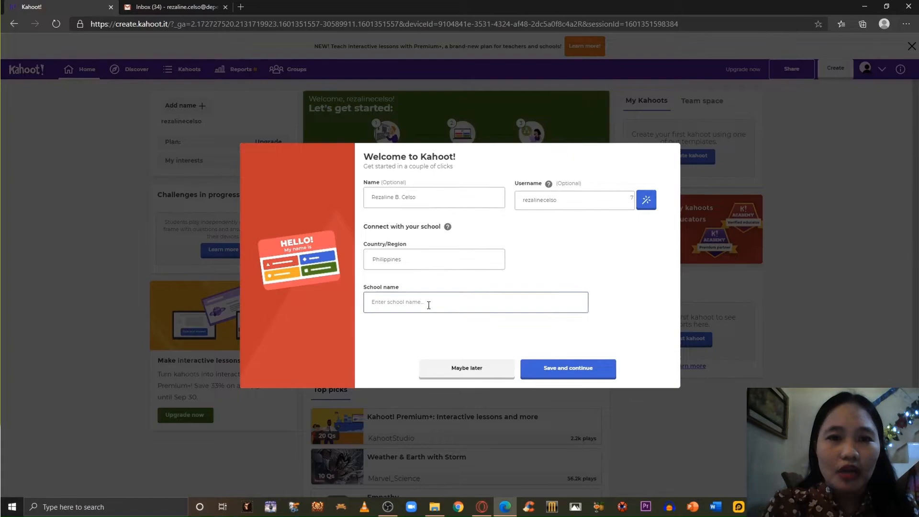
Enter "Manuel L. Quezon Elementary School" as the school name and save the welcome profile.
{"action": "type", "text": "Manuel L. Quezon Elementary Scho"}
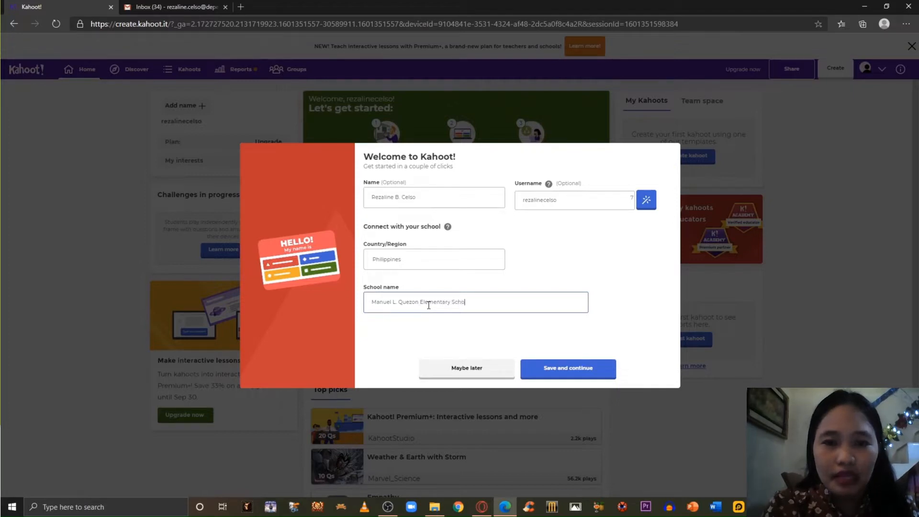
{"action": "left_click", "coordinate": [584, 369]}
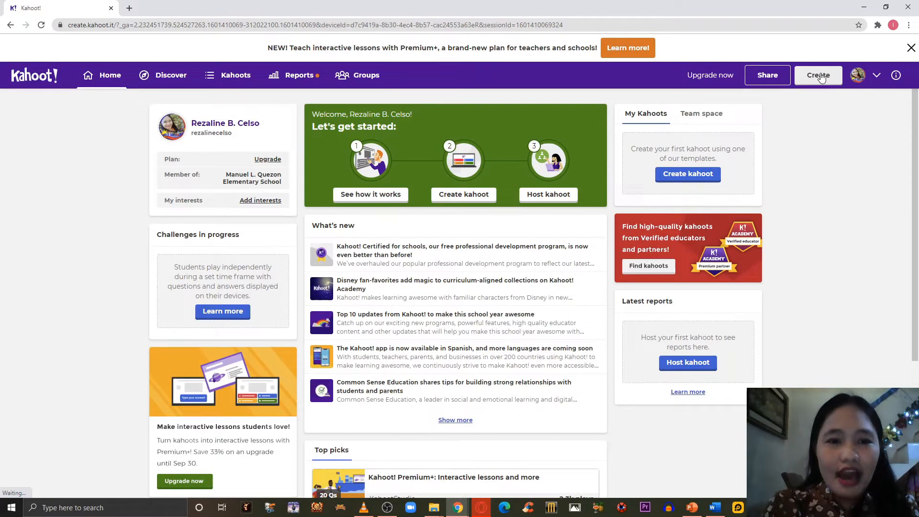
Create a blank new kahoot titled "Quiz No. 1" with the description "Grade 4 - st. Margaret".
{"action": "left_click", "coordinate": [818, 75]}
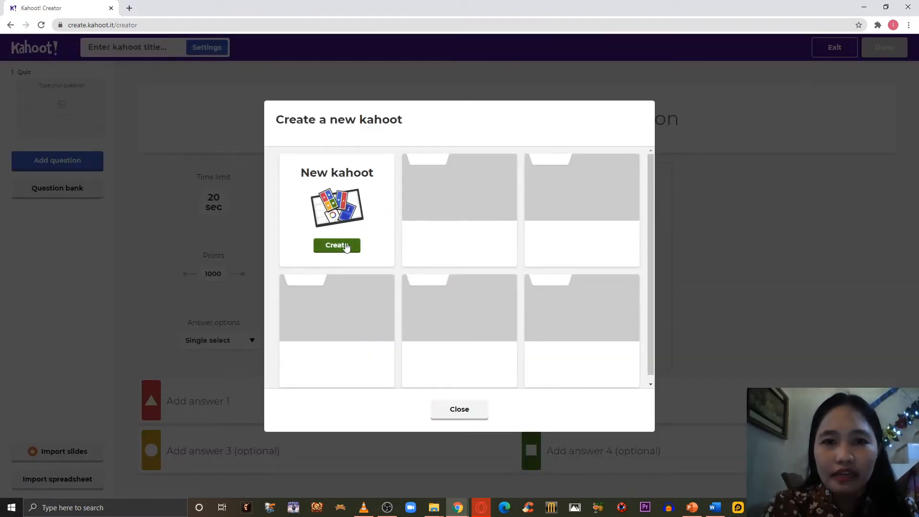
{"action": "left_click", "coordinate": [345, 246]}
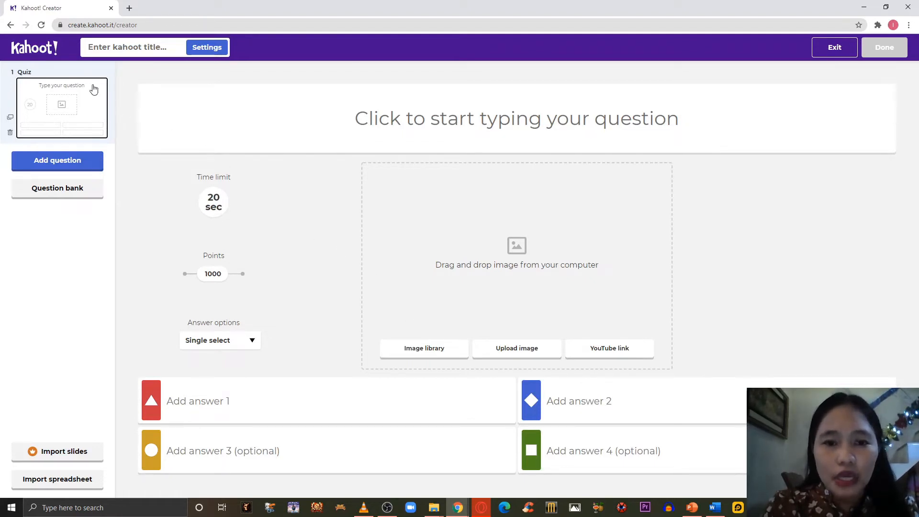
{"action": "left_click", "coordinate": [204, 51]}
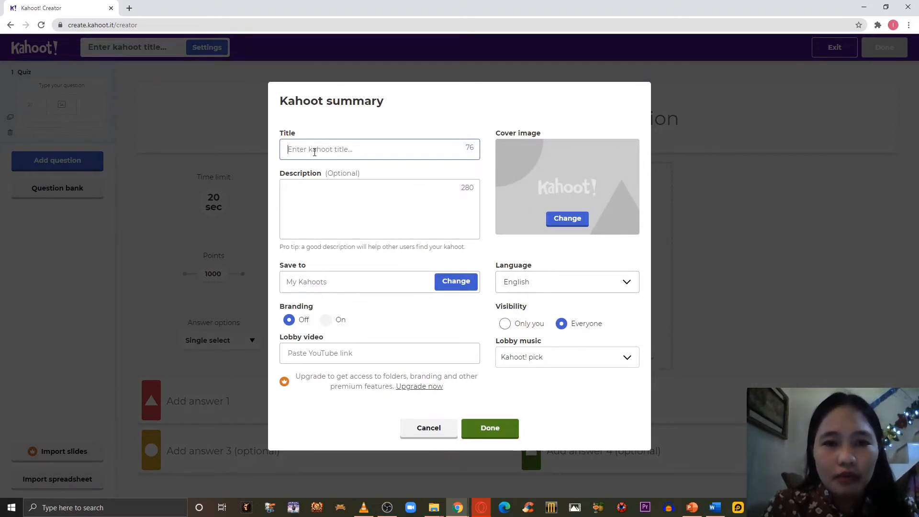
{"action": "type", "text": "Qui"}
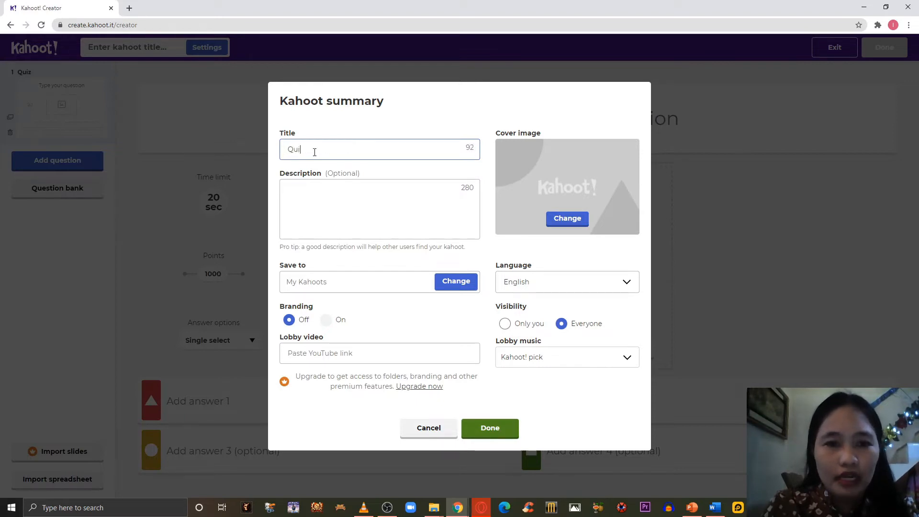
{"action": "type", "text": "z No. 1"}
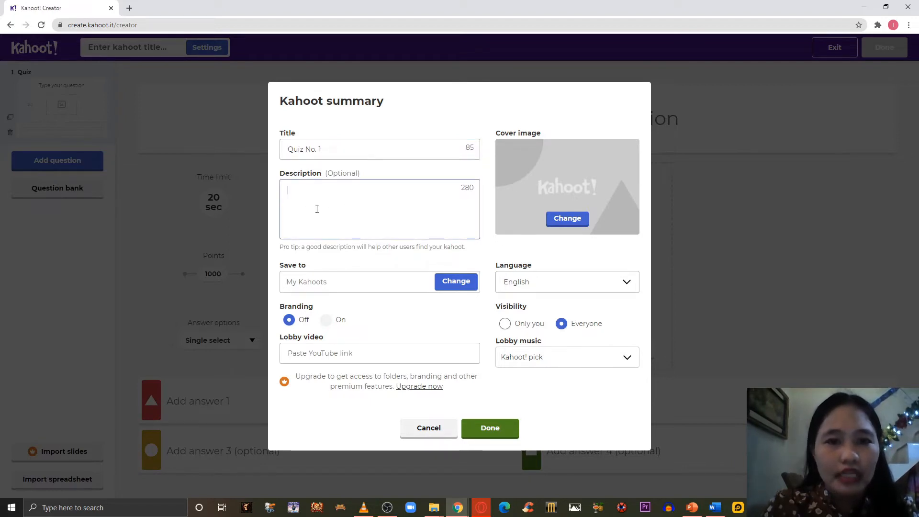
{"action": "type", "text": "Grade "}
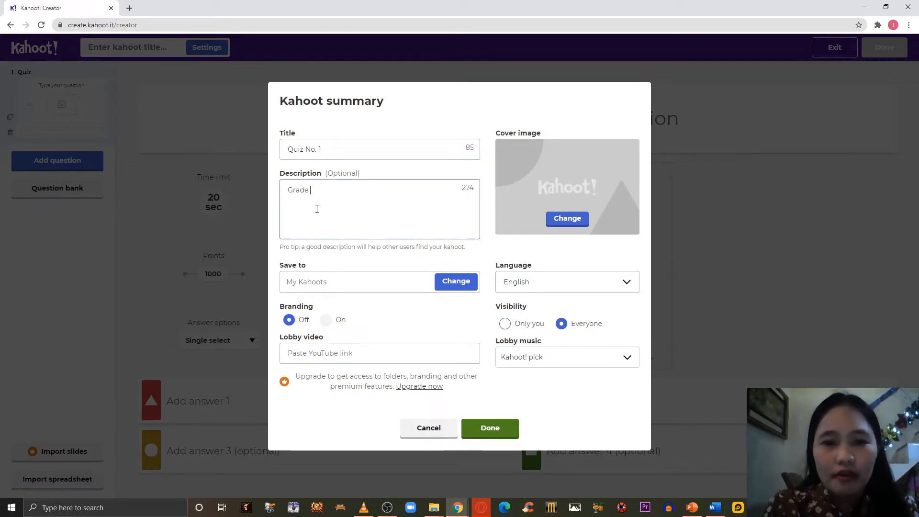
{"action": "type", "text": "4 "}
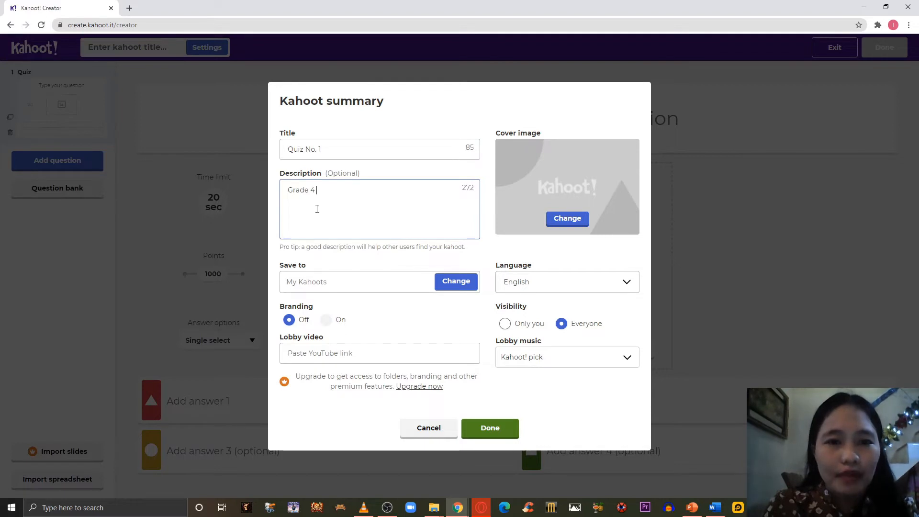
{"action": "type", "text": "- st."}
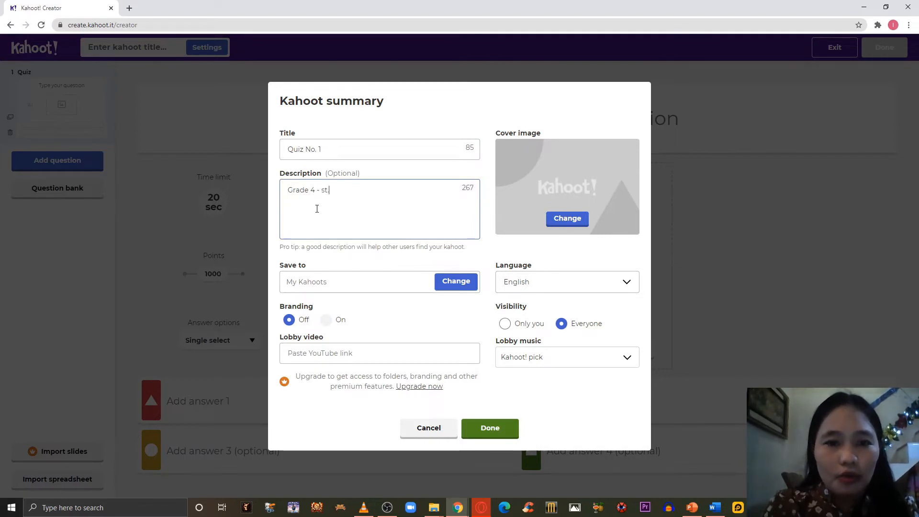
{"action": "type", "text": " Margaret"}
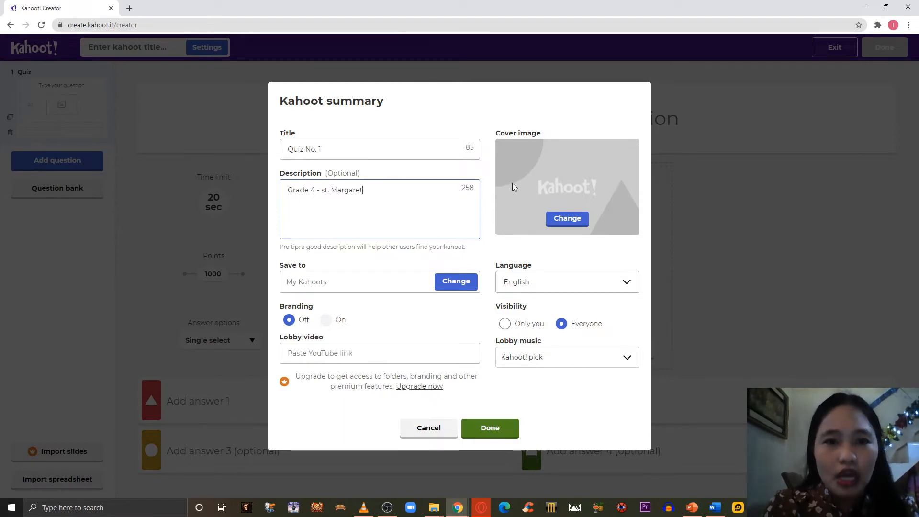
Upload cover.jpg from the Pictures folder as the kahoot's cover image.
{"action": "left_click", "coordinate": [558, 223]}
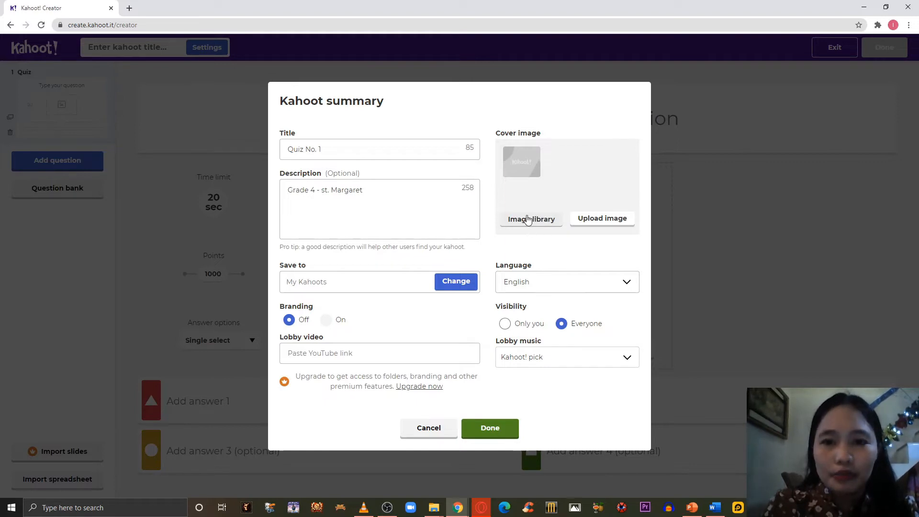
{"action": "left_click", "coordinate": [613, 222]}
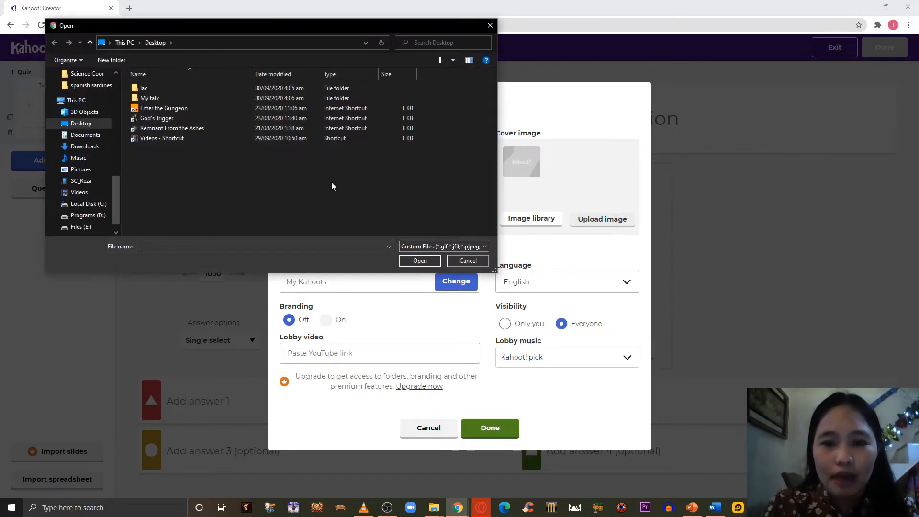
{"action": "left_click", "coordinate": [92, 173]}
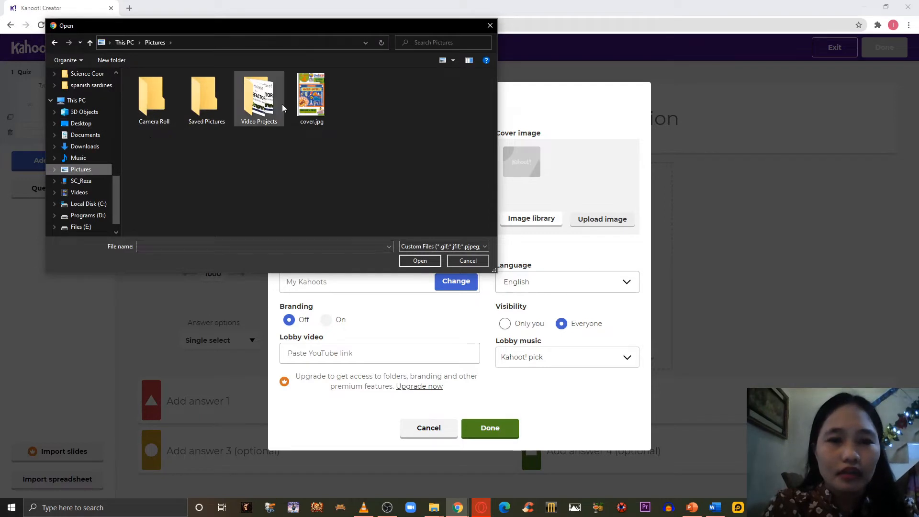
{"action": "left_click", "coordinate": [317, 108]}
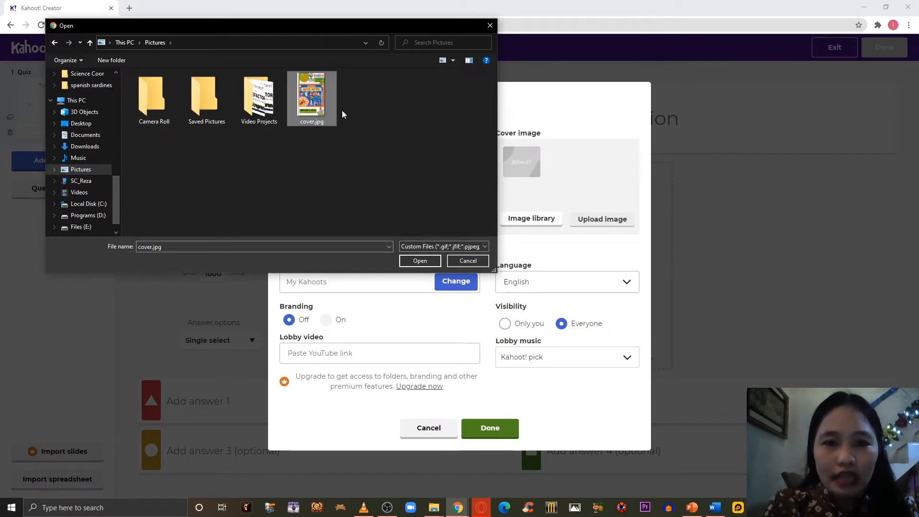
{"action": "left_click", "coordinate": [420, 261]}
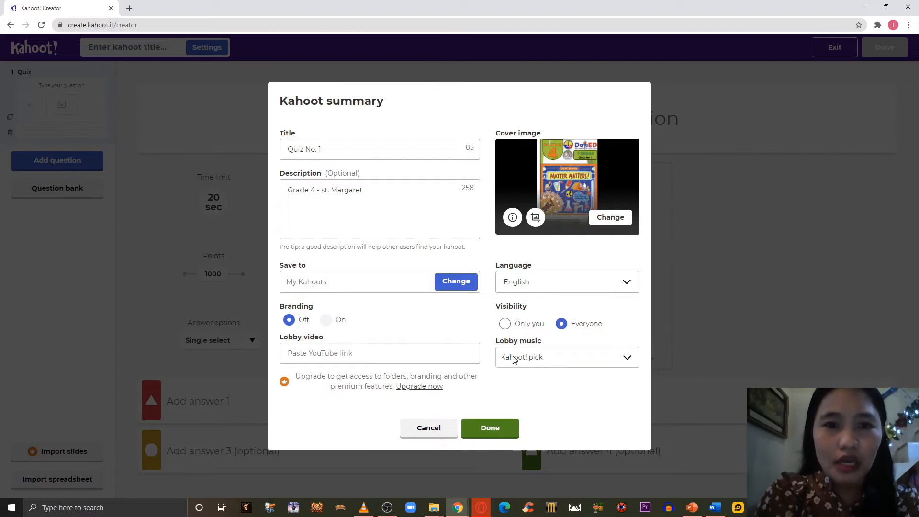
Set the lobby music to Adventure and save the kahoot summary.
{"action": "left_click", "coordinate": [539, 364]}
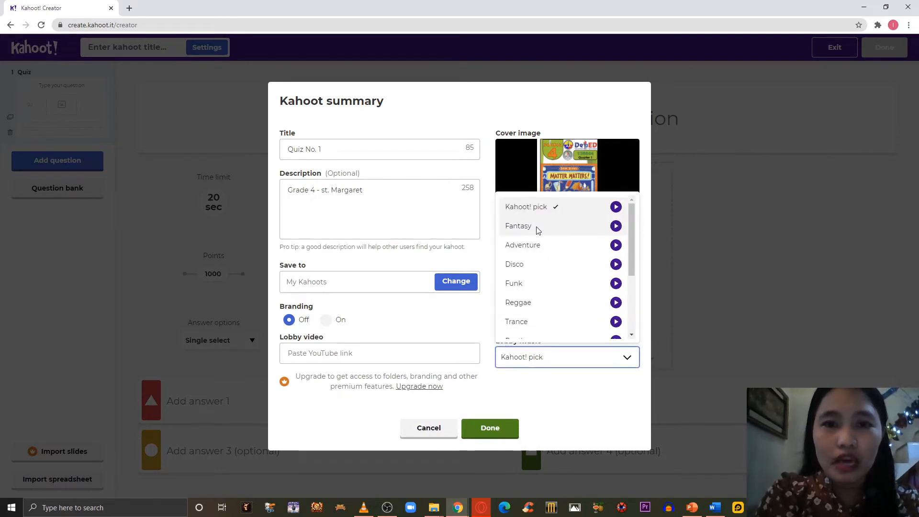
{"action": "left_click", "coordinate": [536, 230]}
{"action": "left_click", "coordinate": [538, 364]}
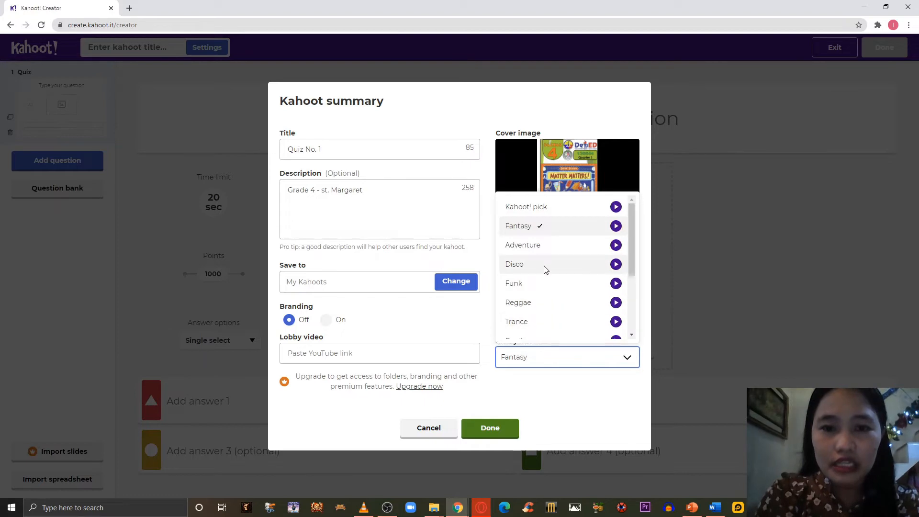
{"action": "left_click", "coordinate": [539, 249]}
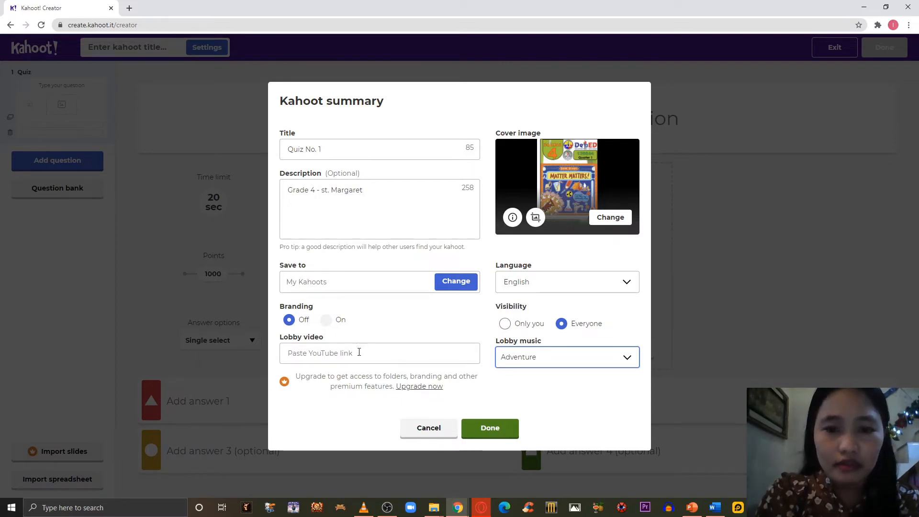
{"action": "left_click", "coordinate": [495, 432]}
{"action": "left_click", "coordinate": [496, 432]}
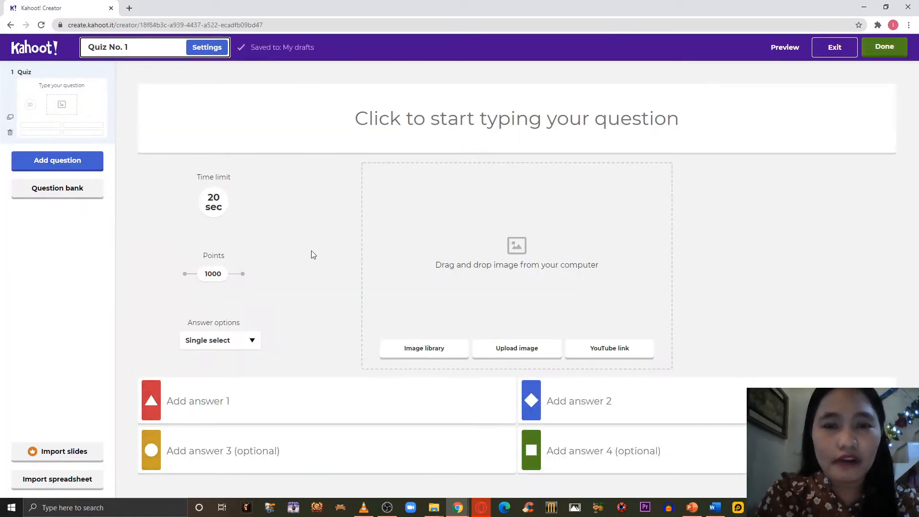
Enter "Which of the foloowing is an example of absorbent materials?" as the text of question 1.
{"action": "left_click", "coordinate": [460, 132]}
{"action": "type", "text": "W"}
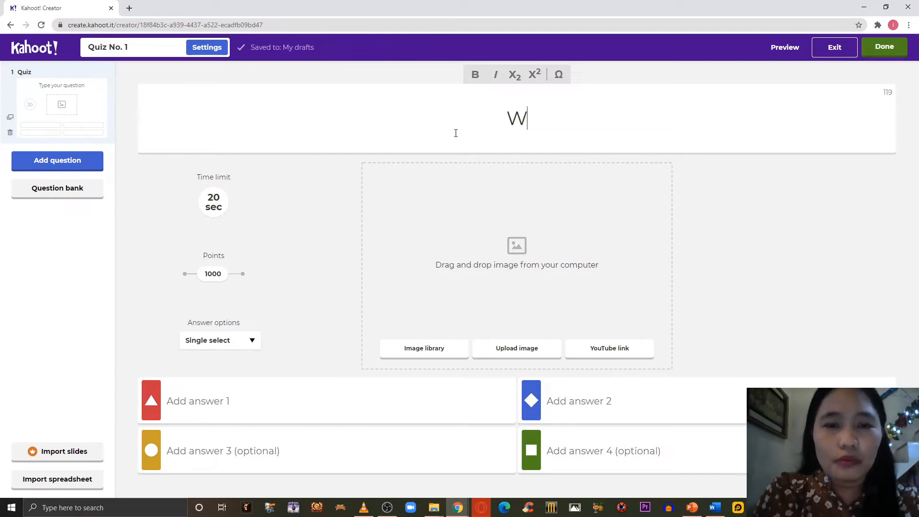
{"action": "type", "text": "hich of "}
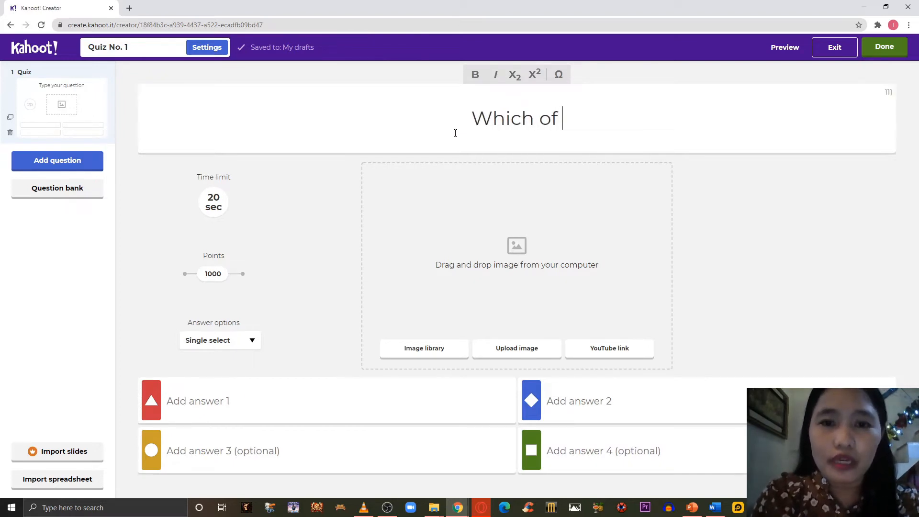
{"action": "type", "text": "the fol"}
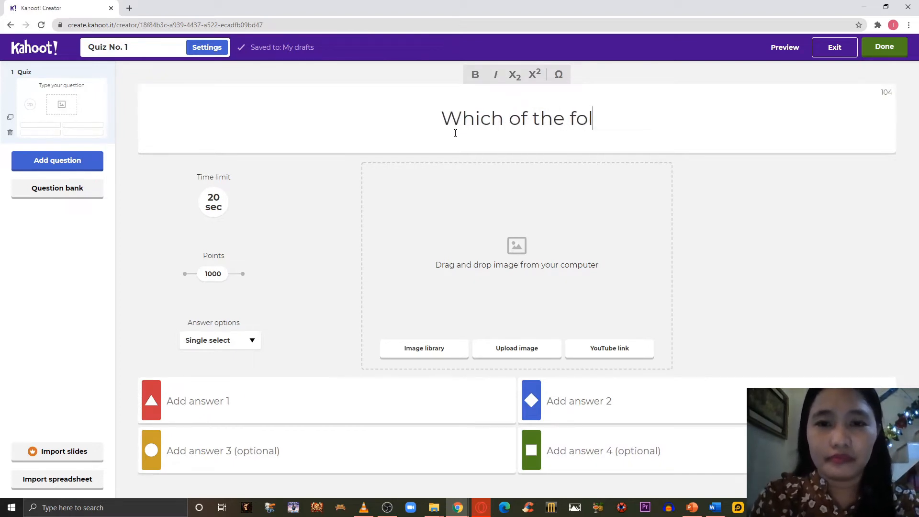
{"action": "type", "text": "oowing is a"}
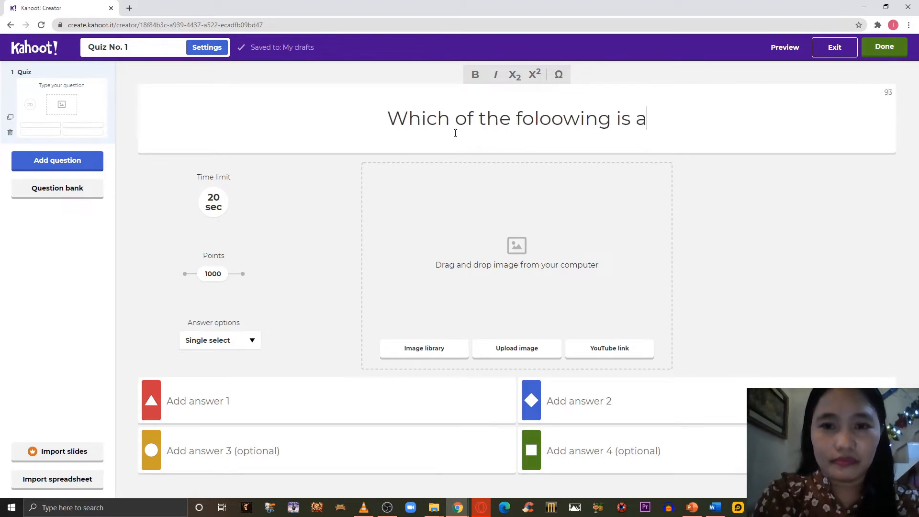
{"action": "type", "text": "n exampl"}
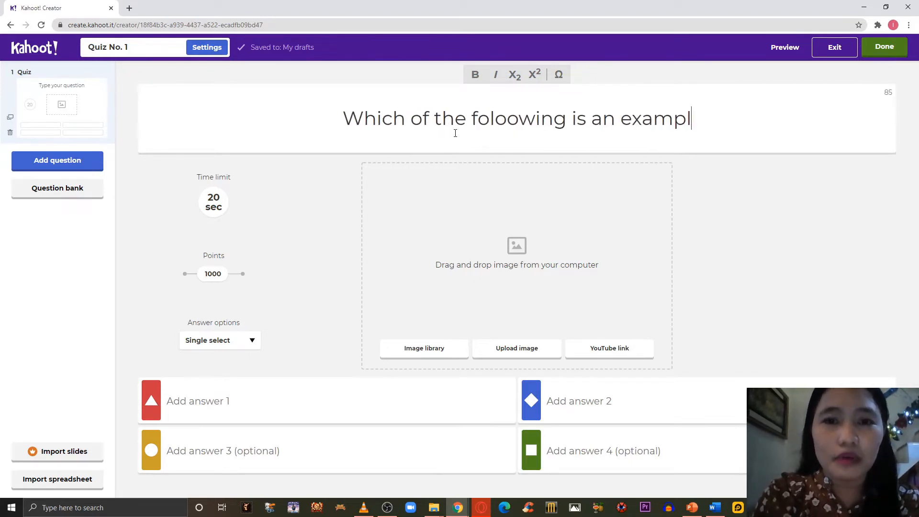
{"action": "type", "text": "e of a"}
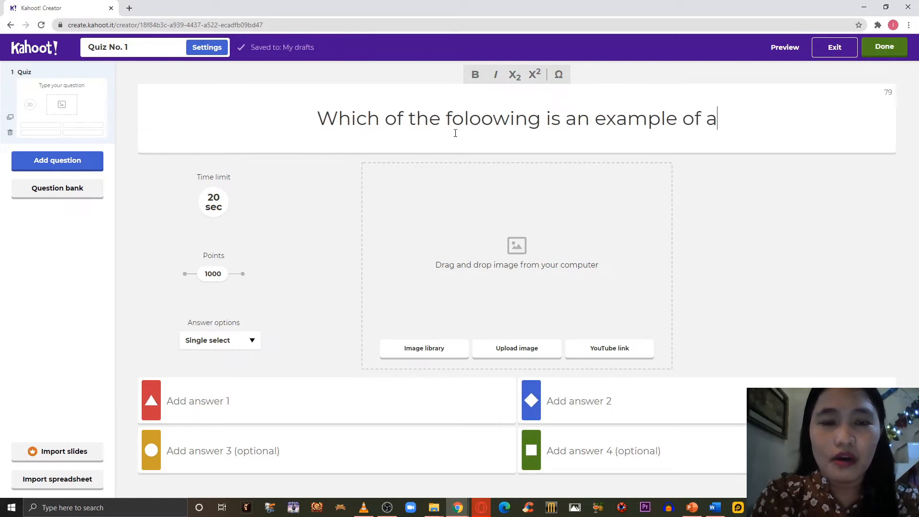
{"action": "type", "text": "b"}
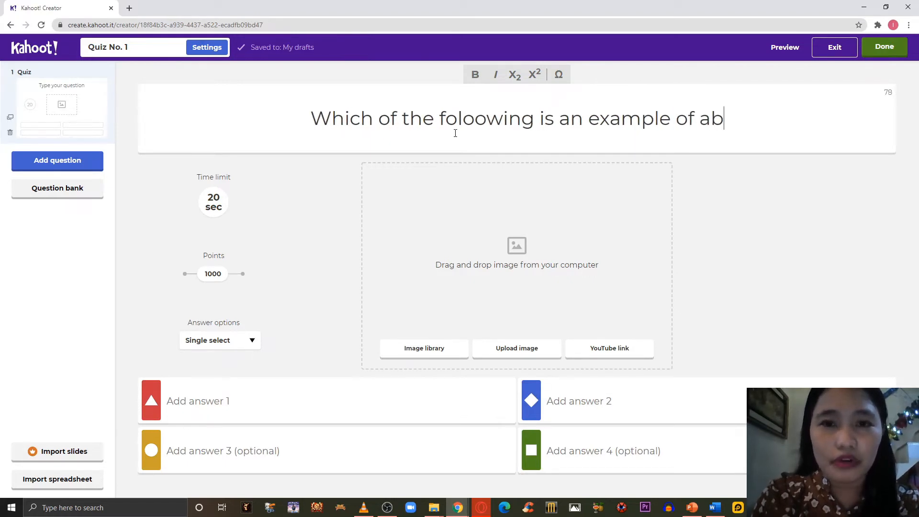
{"action": "type", "text": "sorbent mater"}
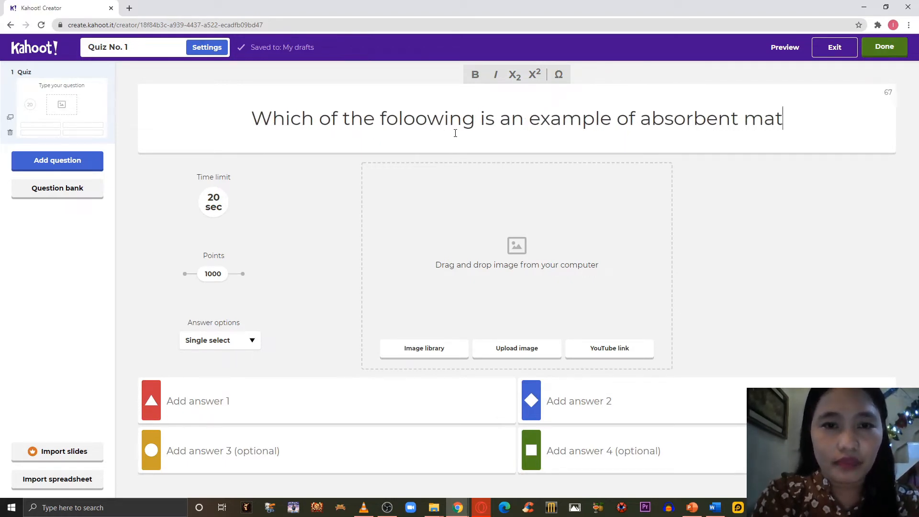
{"action": "key", "text": "BackSpace"}
{"action": "type", "text": "er"}
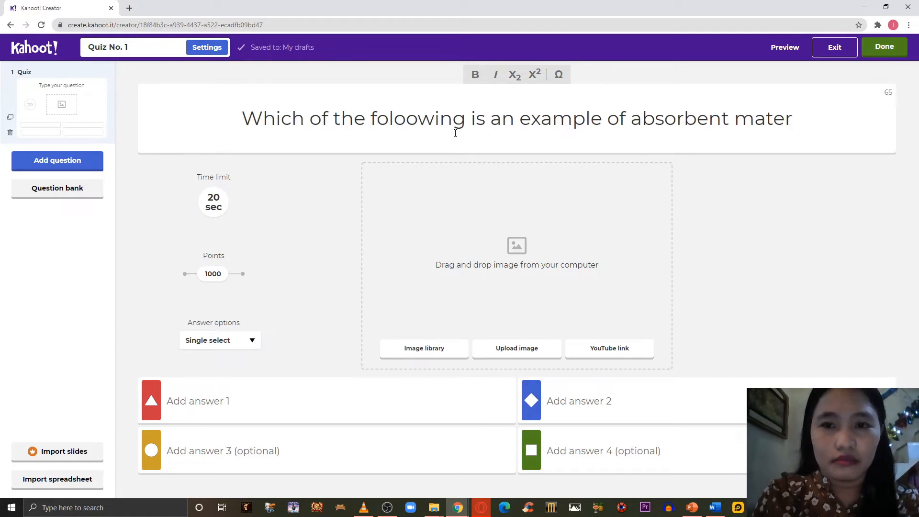
{"action": "type", "text": "ials?"}
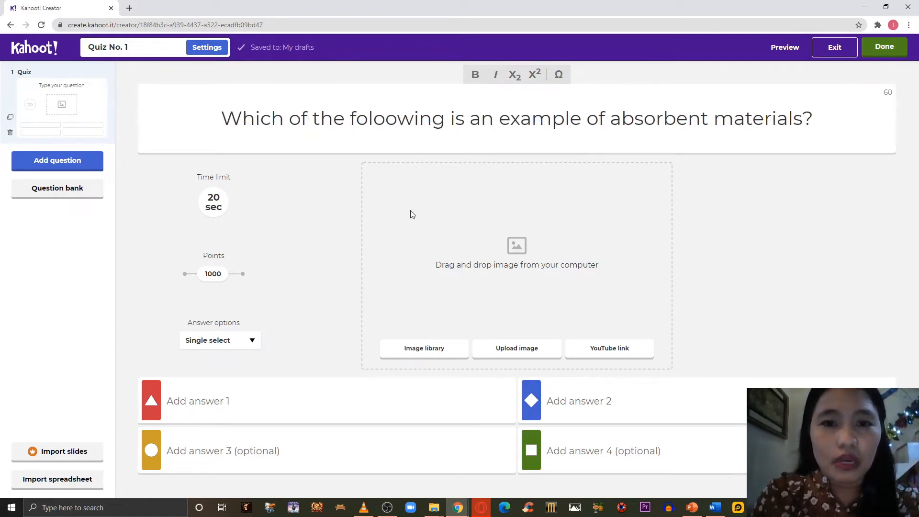
{"action": "left_click", "coordinate": [415, 352]}
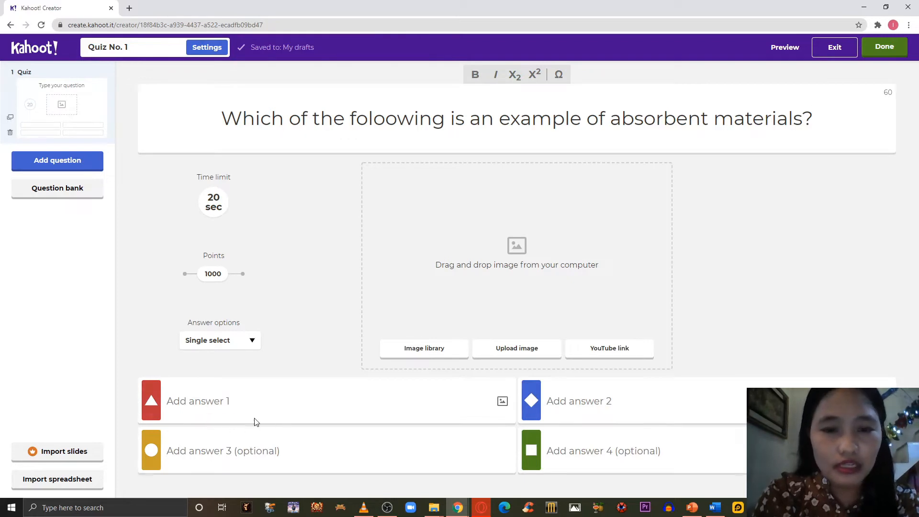
Enter "glass" as answer 1 and "plastic" as answer 2 of the first question.
{"action": "left_click", "coordinate": [220, 401]}
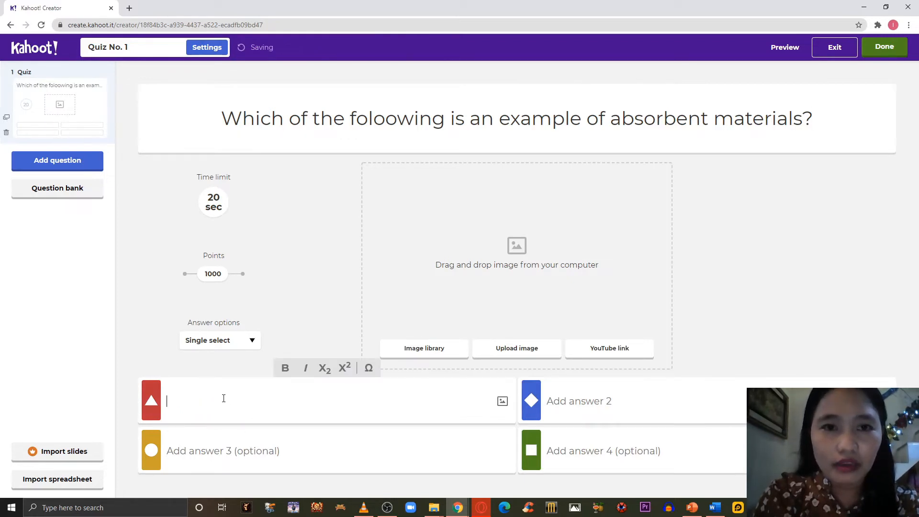
{"action": "type", "text": "glass"}
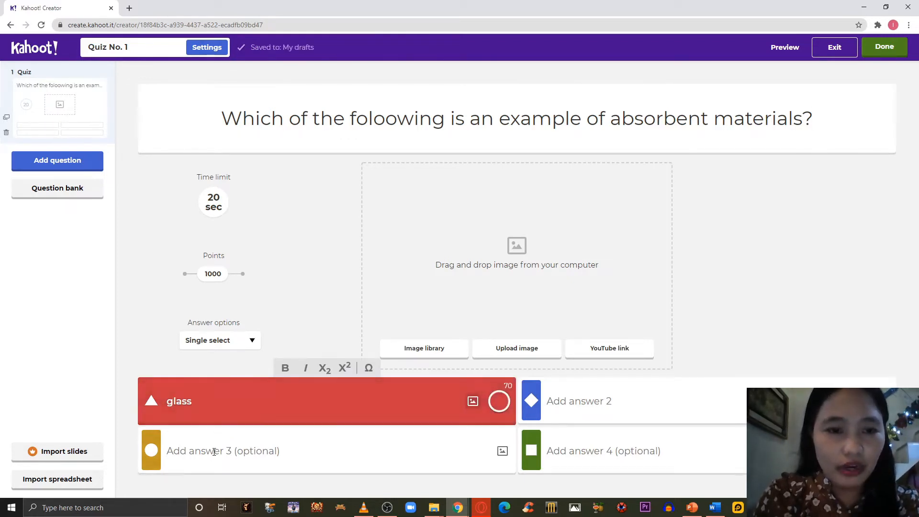
{"action": "left_click", "coordinate": [214, 451]}
{"action": "left_click", "coordinate": [581, 405]}
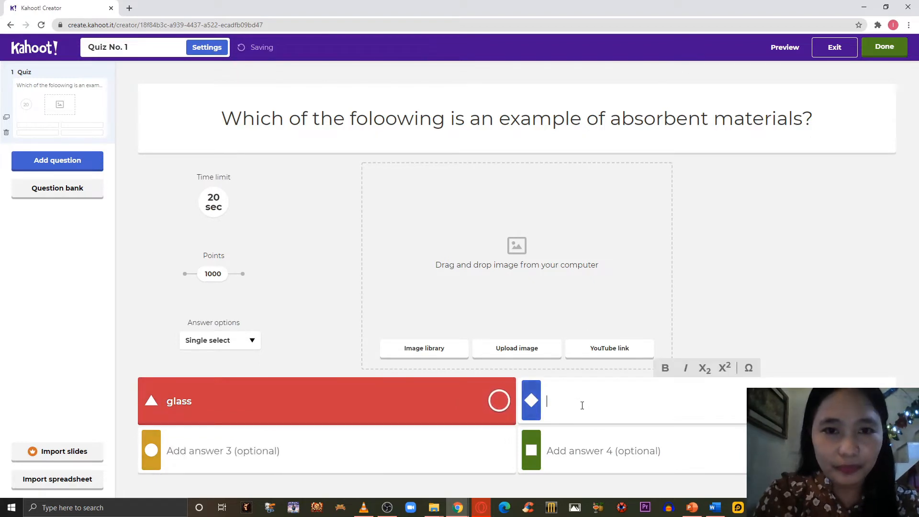
{"action": "type", "text": "blastic"}
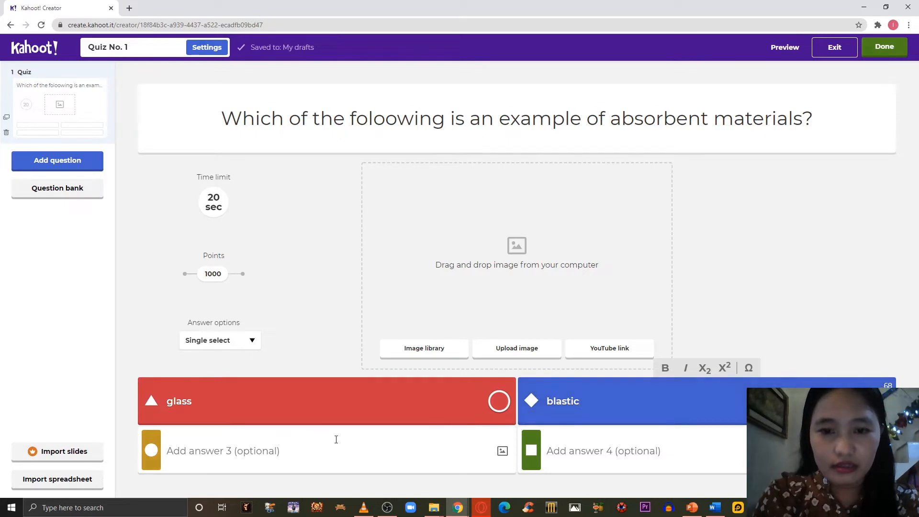
{"action": "key", "text": "BackSpace"}
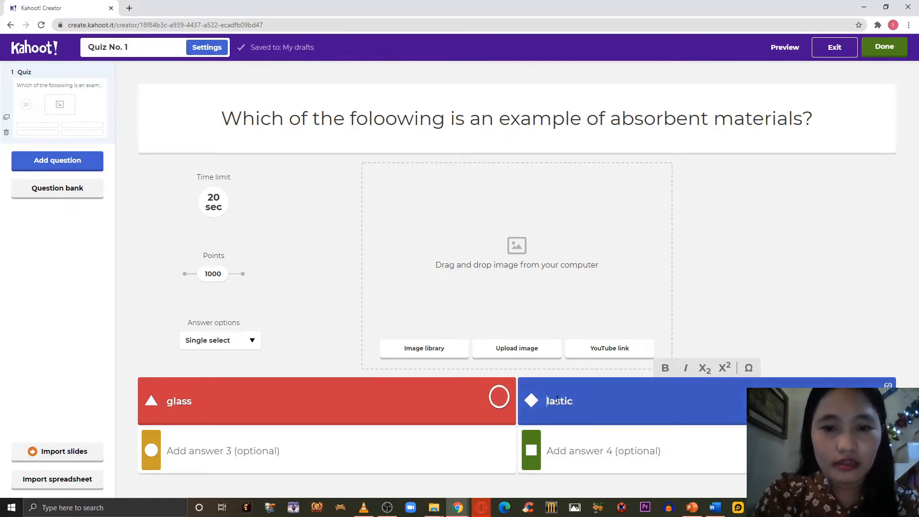
{"action": "type", "text": "p"}
Enter "cotton" as answer 3 and "woods" as answer 4, marking cotton as the correct answer.
{"action": "left_click", "coordinate": [243, 449]}
{"action": "type", "text": "cott"}
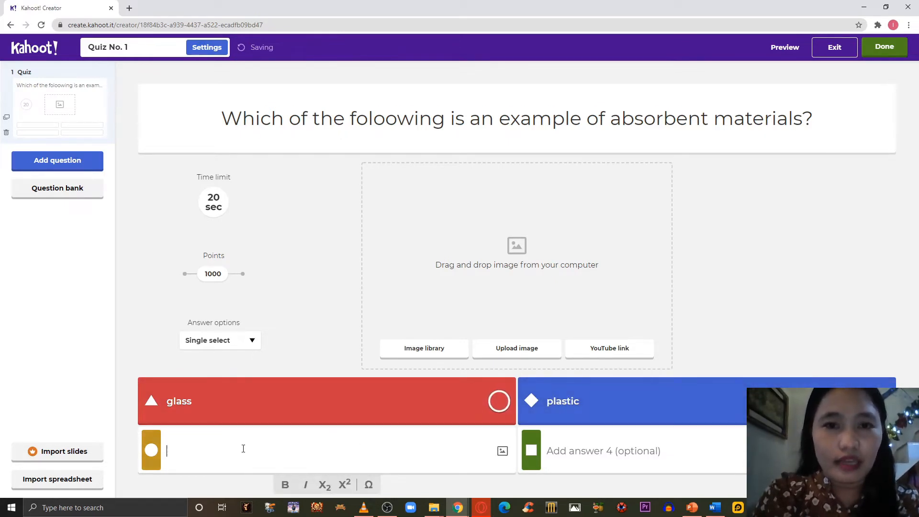
{"action": "type", "text": "on"}
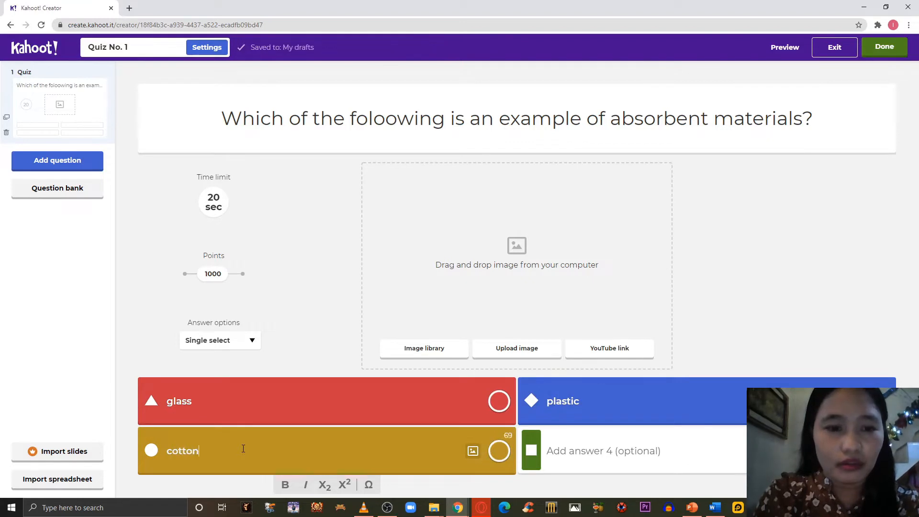
{"action": "left_click", "coordinate": [557, 455]}
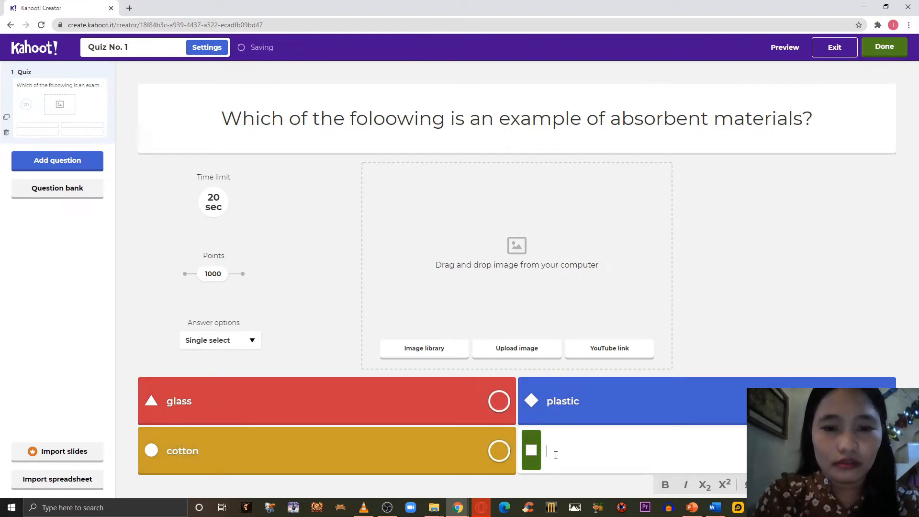
{"action": "type", "text": "woods"}
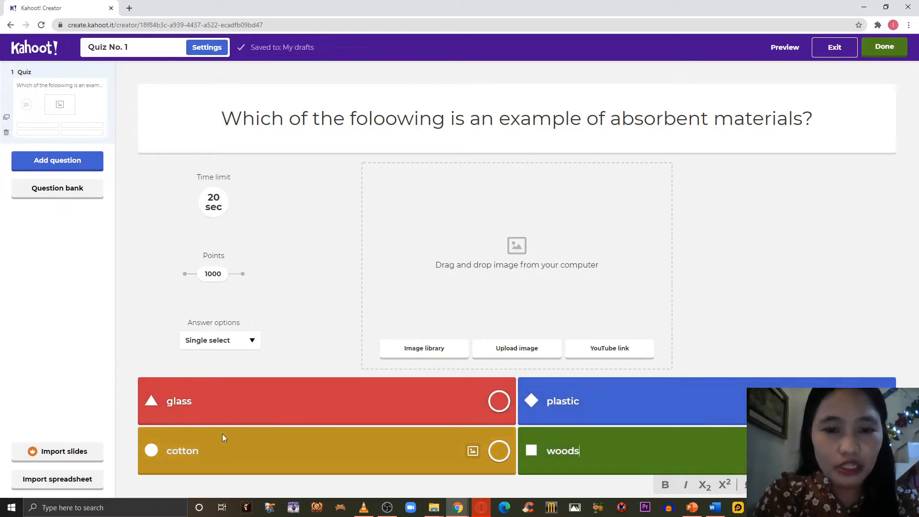
{"action": "left_click", "coordinate": [150, 451]}
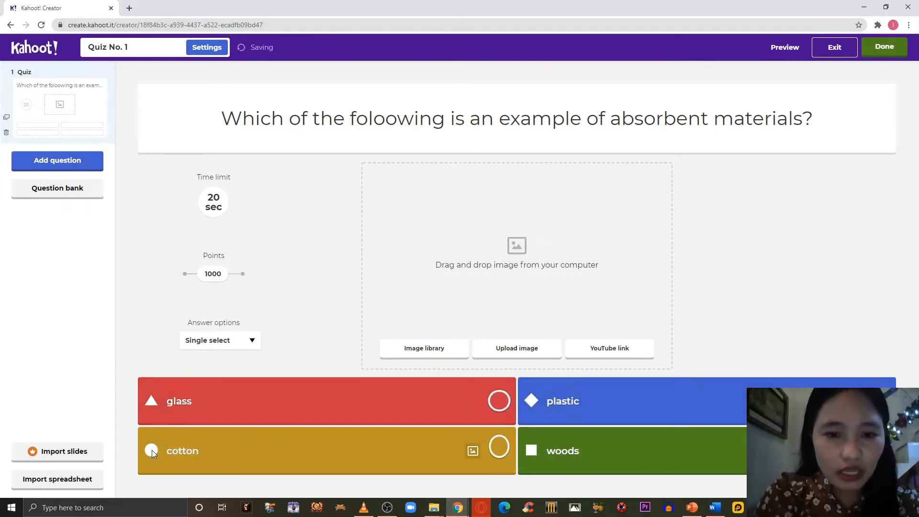
{"action": "left_click", "coordinate": [499, 449]}
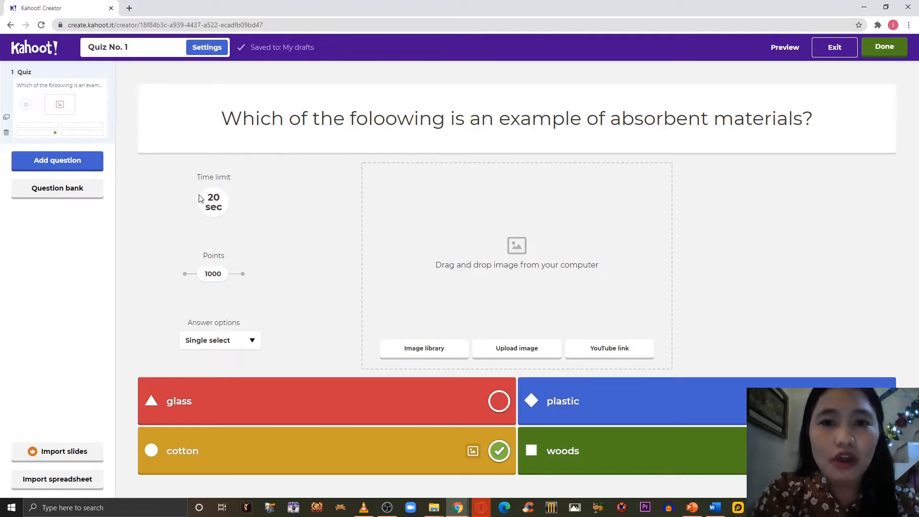
Try a 10-second time limit for the question and set it back to 20 seconds, keeping 1000 points.
{"action": "left_click", "coordinate": [213, 200]}
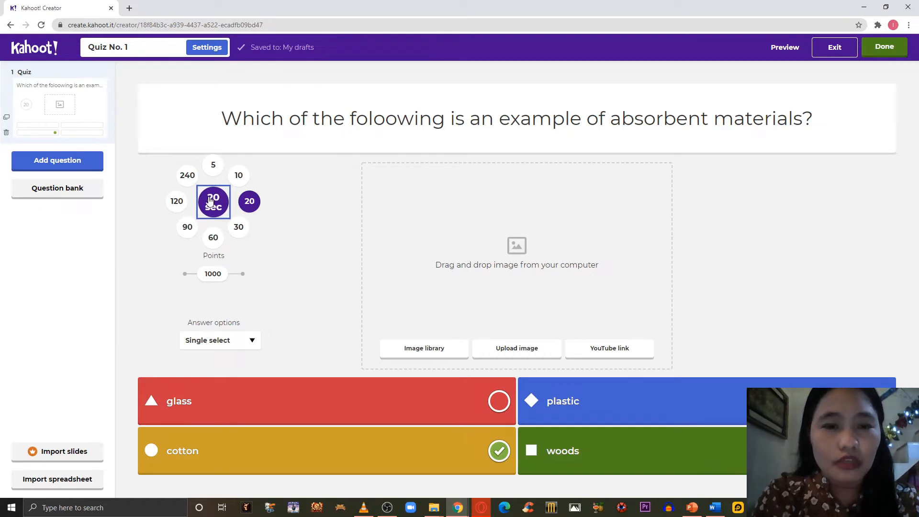
{"action": "left_click", "coordinate": [238, 178]}
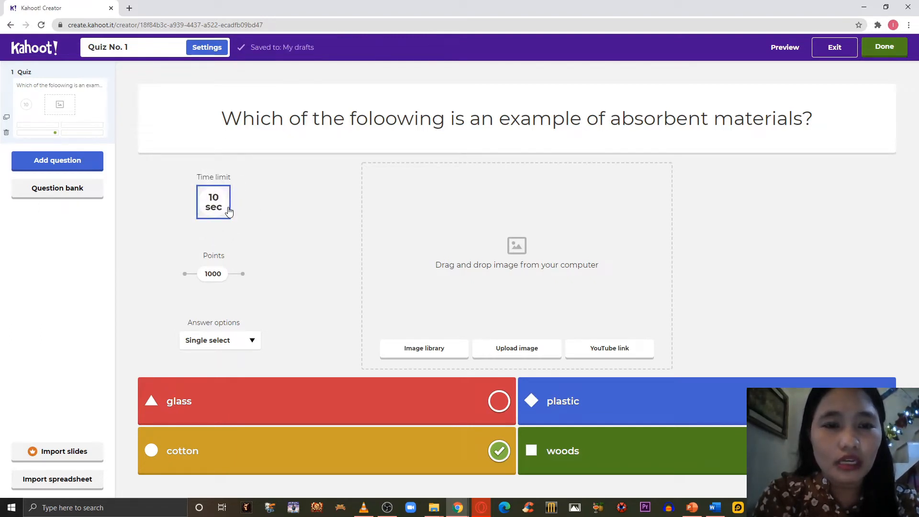
{"action": "left_click", "coordinate": [228, 209]}
{"action": "left_click", "coordinate": [249, 203]}
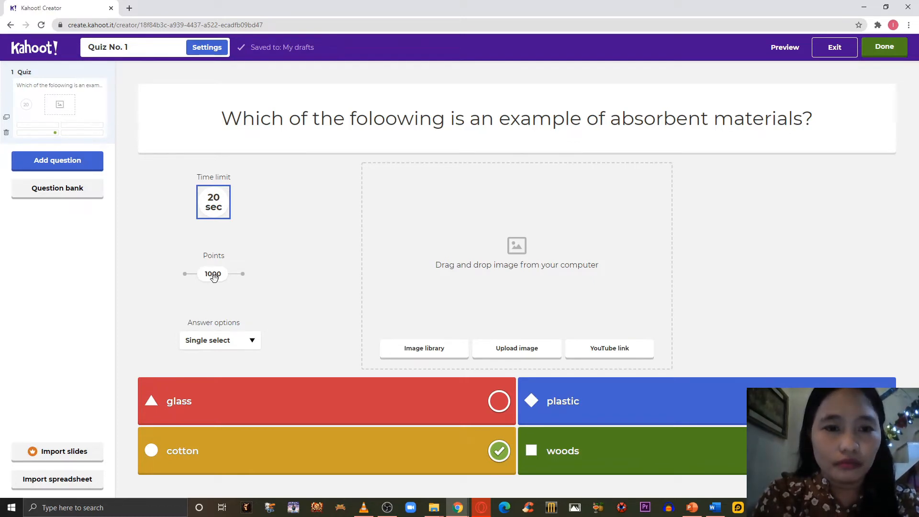
{"action": "mouse_move", "coordinate": [214, 277]}
{"action": "left_mouse_down"}
{"action": "mouse_move", "coordinate": [228, 284]}
{"action": "mouse_move", "coordinate": [221, 274]}
{"action": "left_mouse_up"}
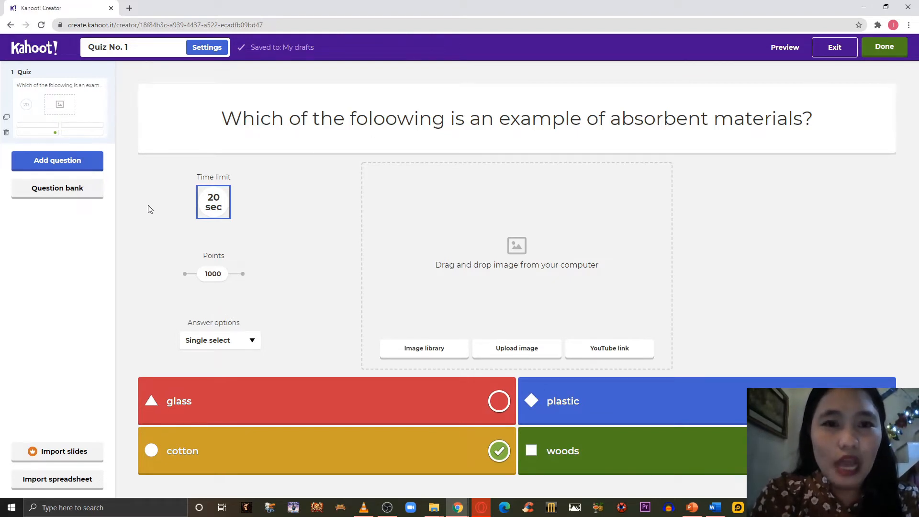
Add a true or false question with the text "The video is about materials that absorb water.".
{"action": "left_click", "coordinate": [62, 169]}
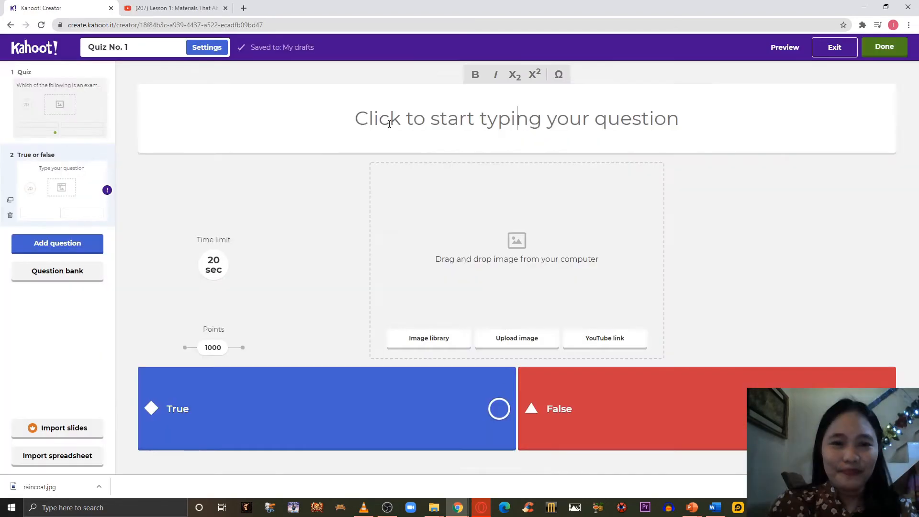
{"action": "left_click", "coordinate": [517, 118]}
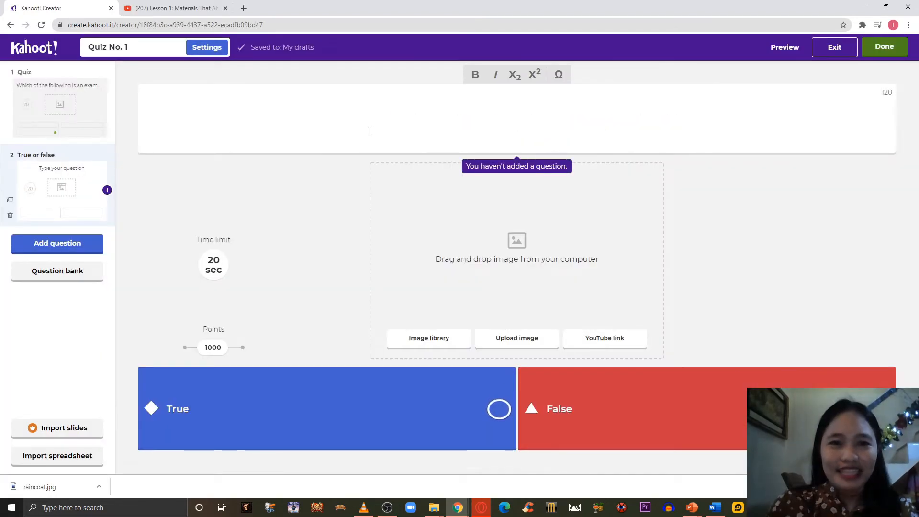
{"action": "type", "text": "The video is about materials that absorb water."}
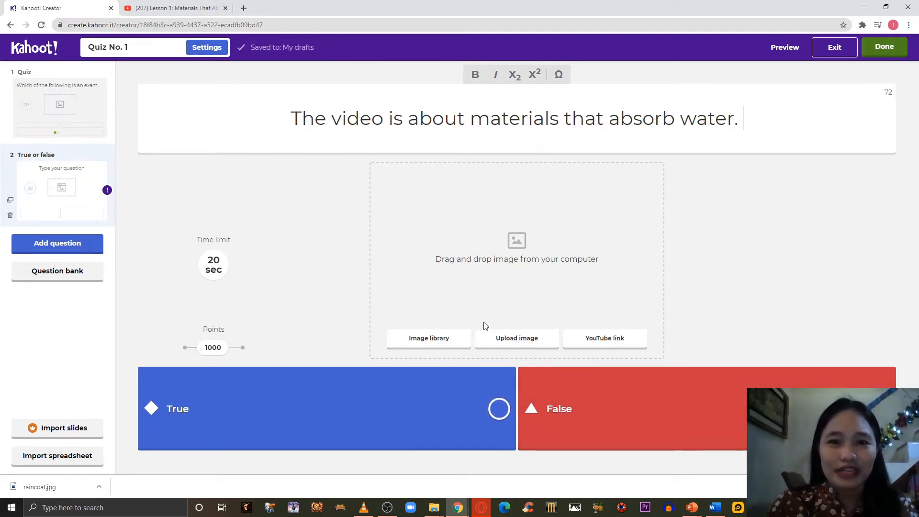
Copy the link of the YouTube video "Lesson 1: Materials That Absorb Water" and add the video to the true or false question.
{"action": "left_click", "coordinate": [588, 341]}
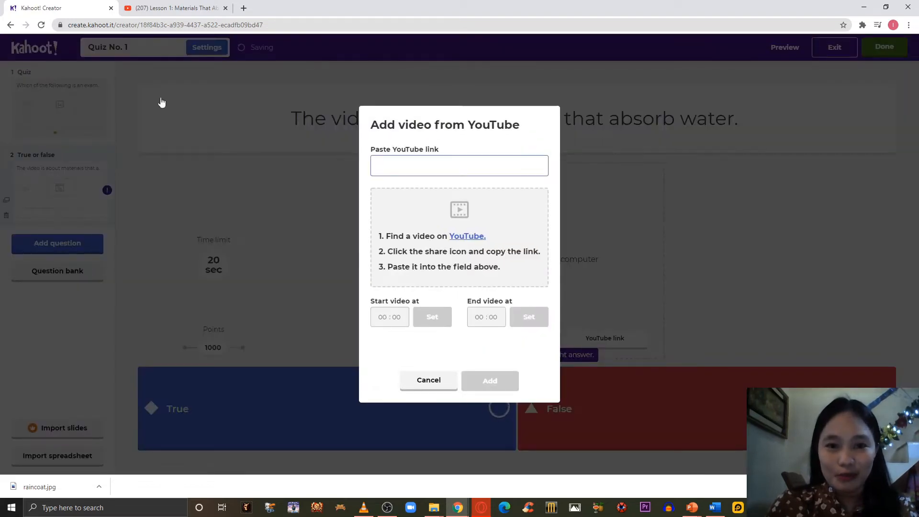
{"action": "left_click", "coordinate": [173, 10]}
{"action": "left_click", "coordinate": [208, 28]}
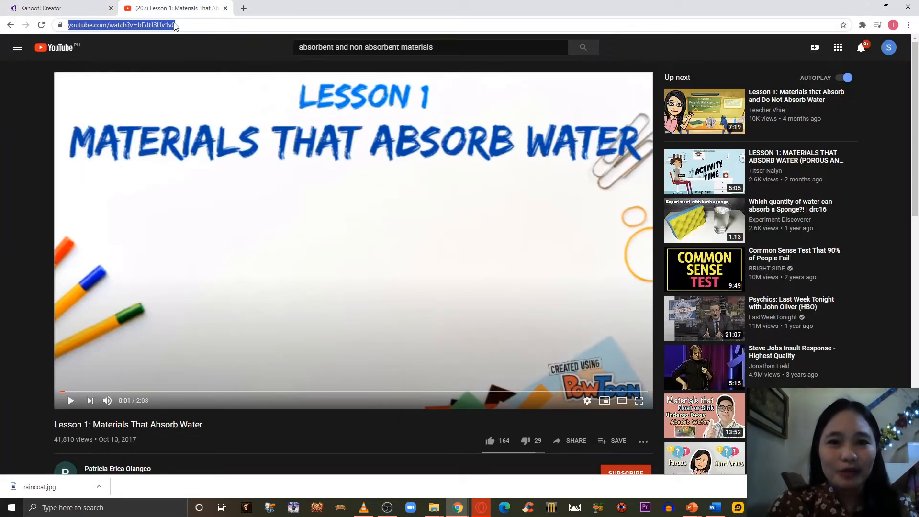
{"action": "right_click", "coordinate": [116, 28]}
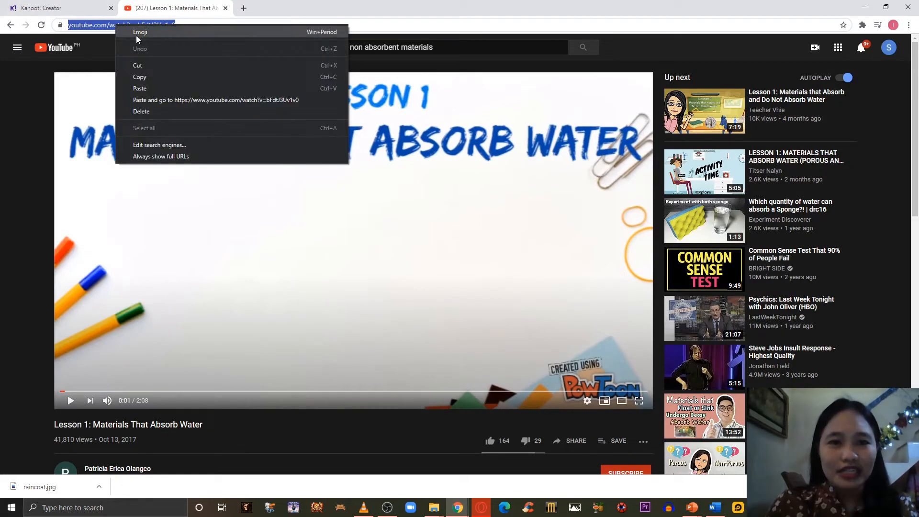
{"action": "left_click", "coordinate": [144, 77]}
{"action": "left_click", "coordinate": [48, 8]}
{"action": "right_click", "coordinate": [394, 165]}
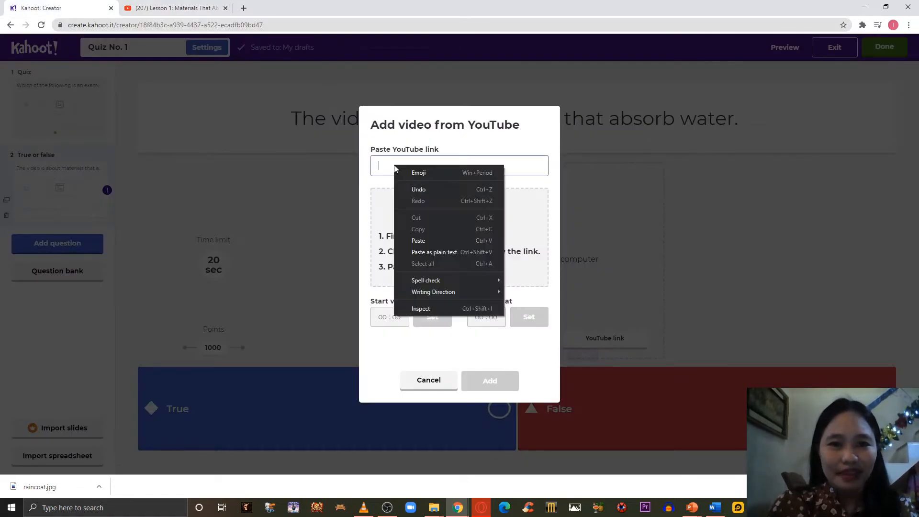
{"action": "left_click", "coordinate": [418, 241]}
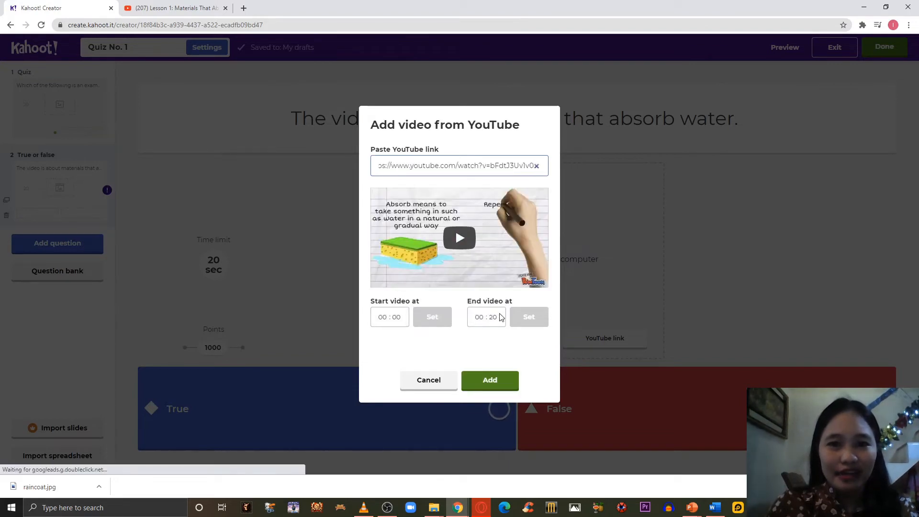
{"action": "left_click", "coordinate": [480, 383]}
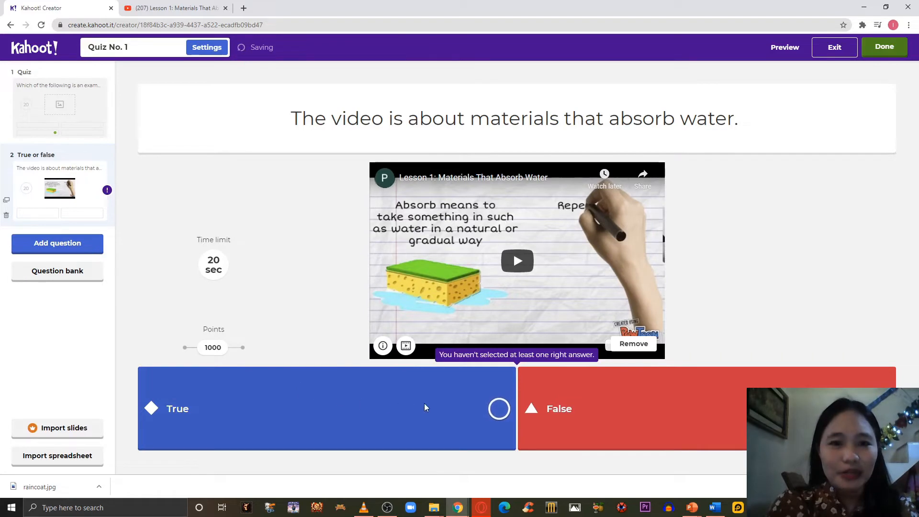
Mark True as the correct answer of the true or false question.
{"action": "left_click", "coordinate": [498, 410]}
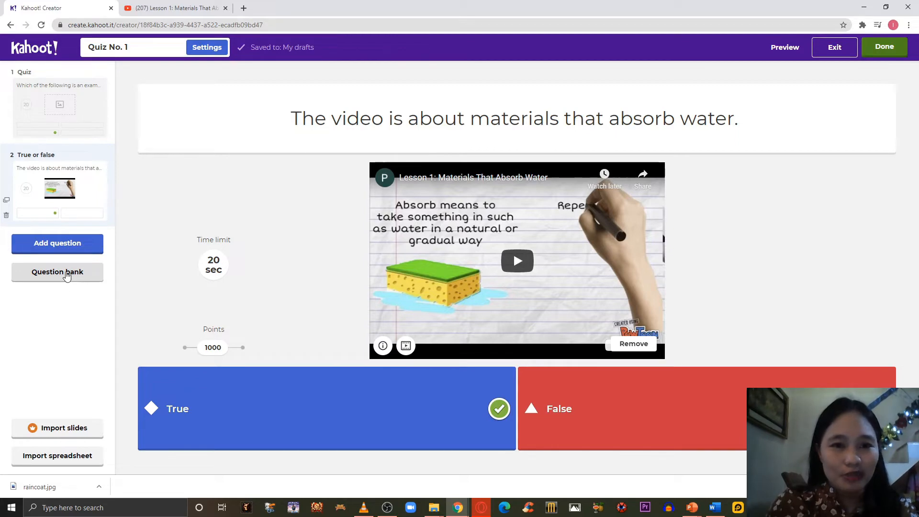
Search the question bank for "absorbent and waterproof" and add the question "Which of these objects are waterproof?" to the quiz.
{"action": "left_click", "coordinate": [66, 276]}
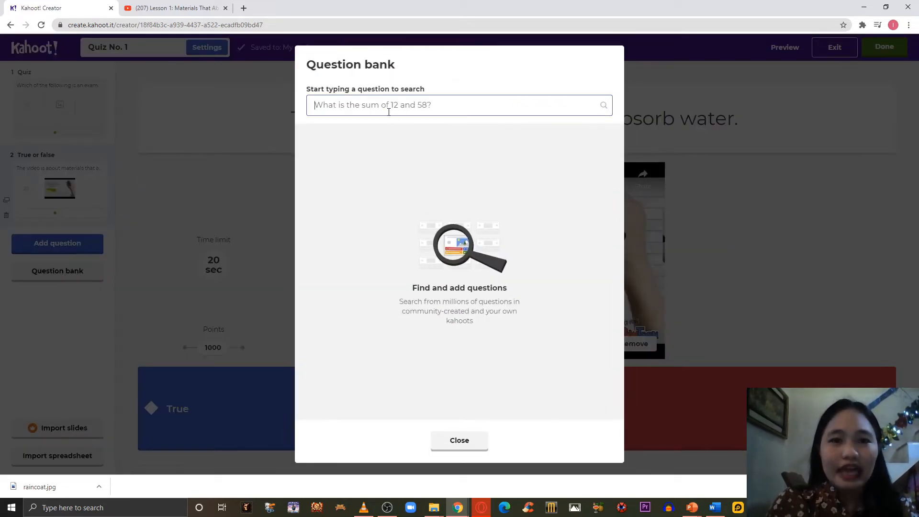
{"action": "type", "text": "absorbent and wate"}
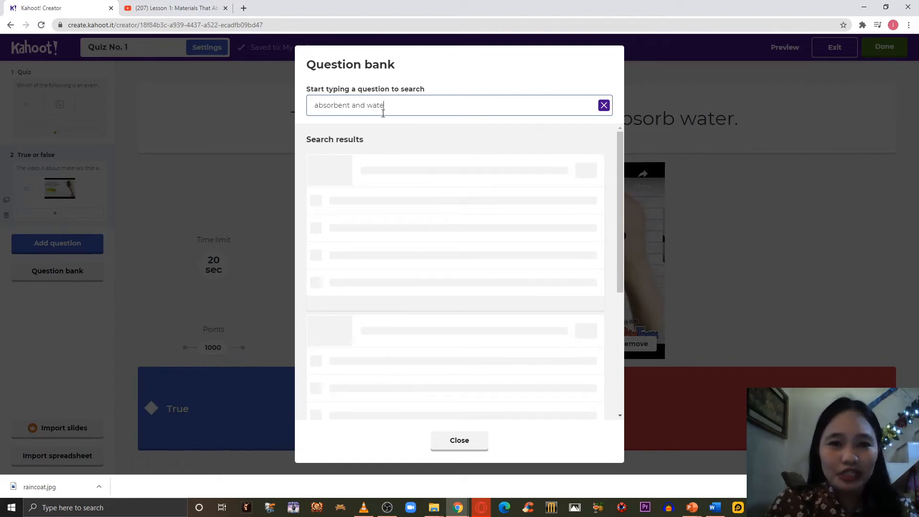
{"action": "type", "text": "of"}
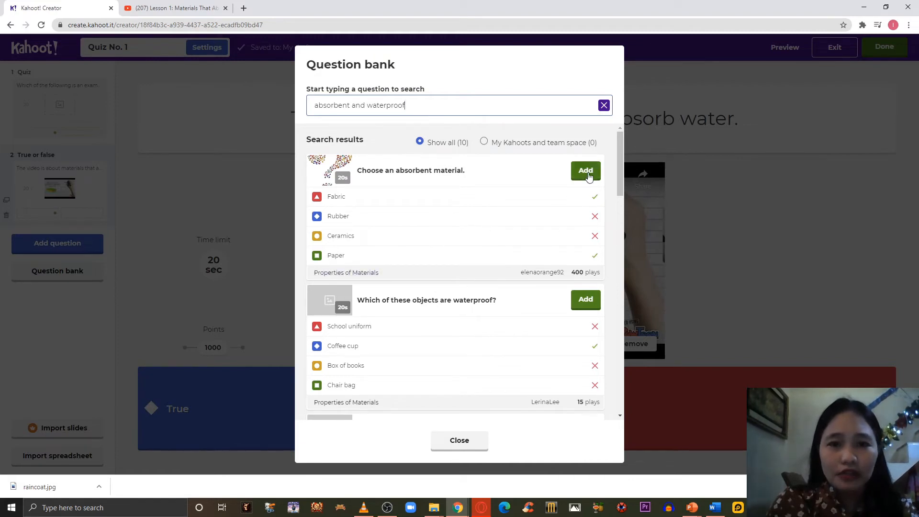
{"action": "mouse_move", "coordinate": [622, 169]}
{"action": "left_mouse_down"}
{"action": "mouse_move", "coordinate": [619, 226]}
{"action": "mouse_move", "coordinate": [617, 168]}
{"action": "left_mouse_up"}
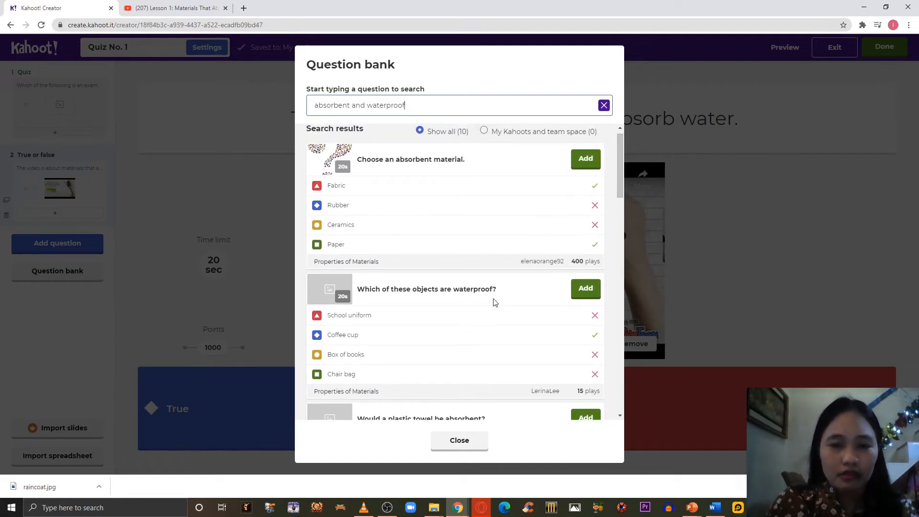
{"action": "left_click", "coordinate": [582, 291]}
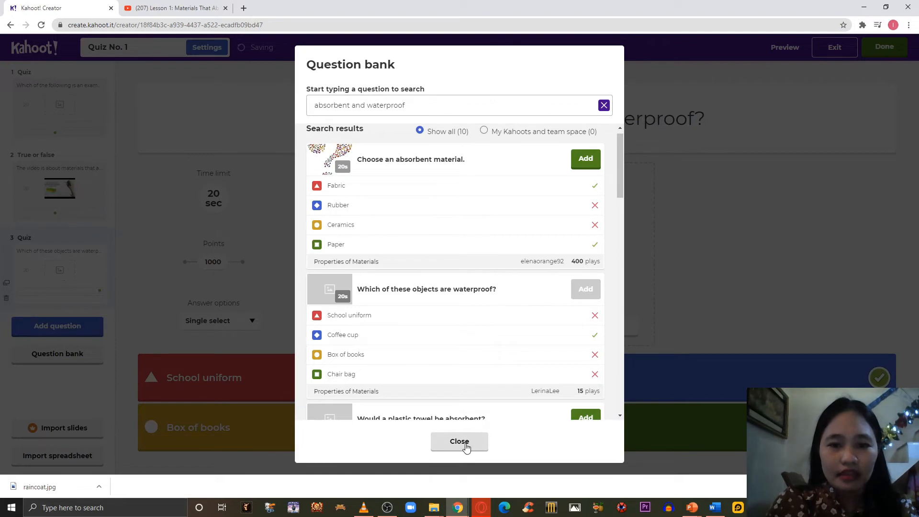
{"action": "left_click", "coordinate": [459, 442]}
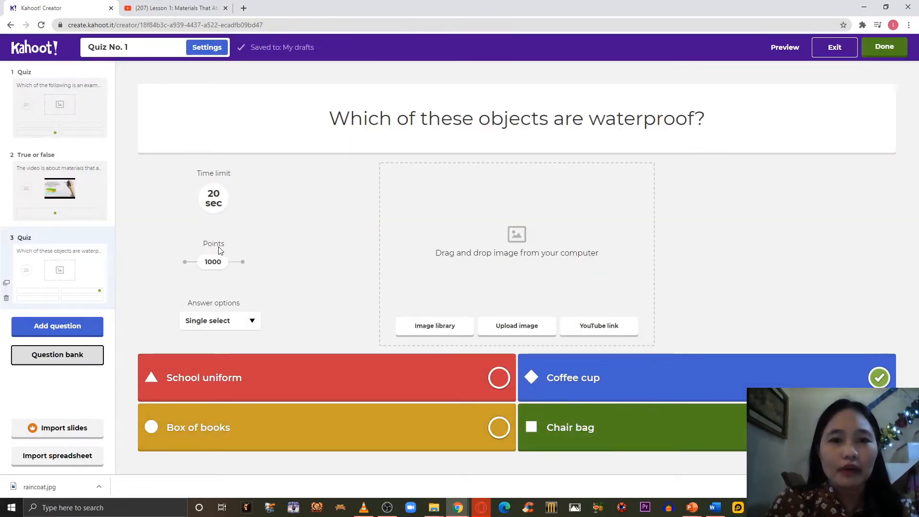
{"action": "left_click", "coordinate": [213, 206]}
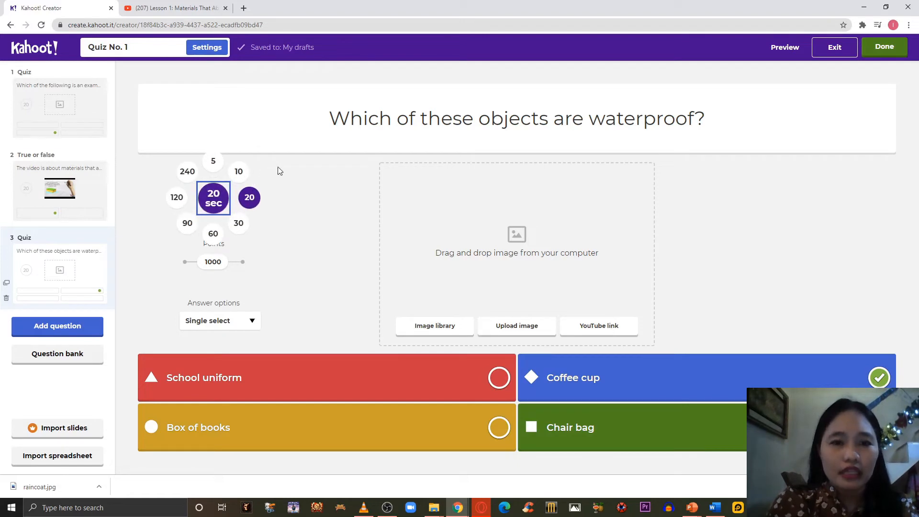
{"action": "left_click", "coordinate": [249, 197]}
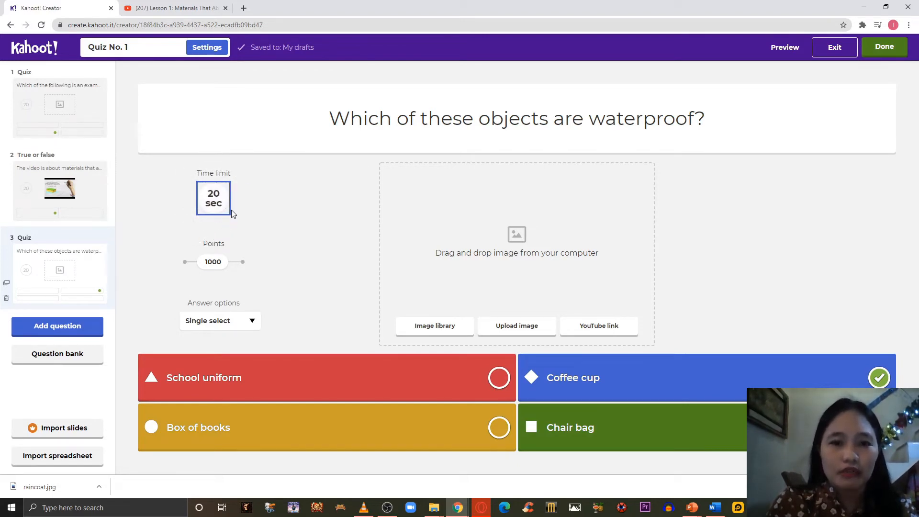
{"action": "left_click", "coordinate": [59, 329]}
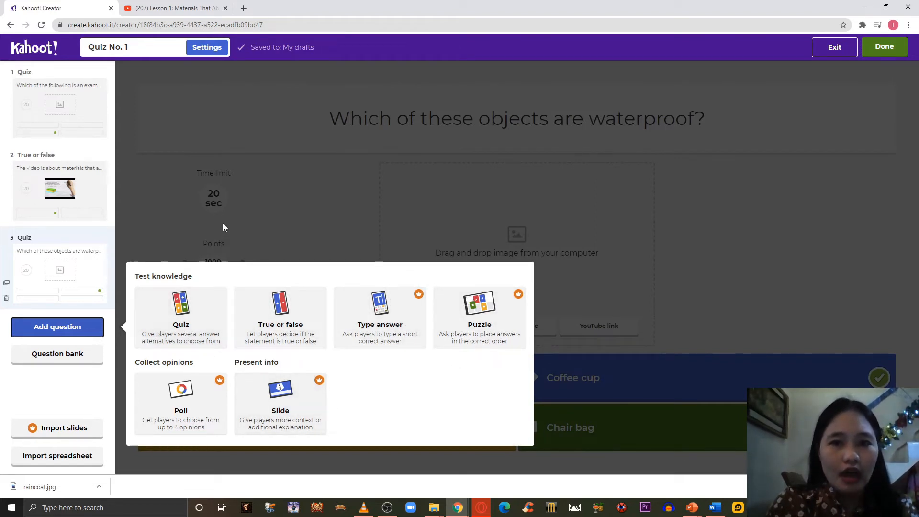
{"action": "left_click", "coordinate": [392, 206]}
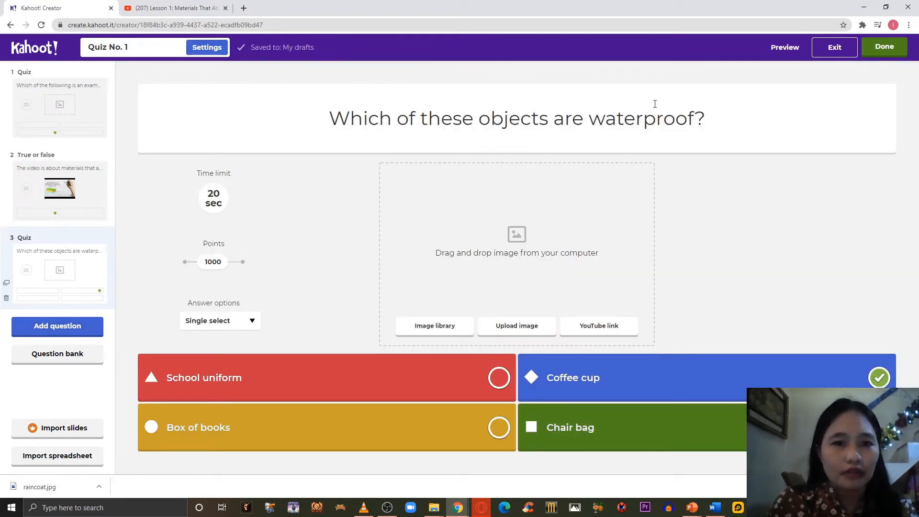
Preview the quiz, go back and forth through all three questions, and leave the preview.
{"action": "left_click", "coordinate": [785, 47]}
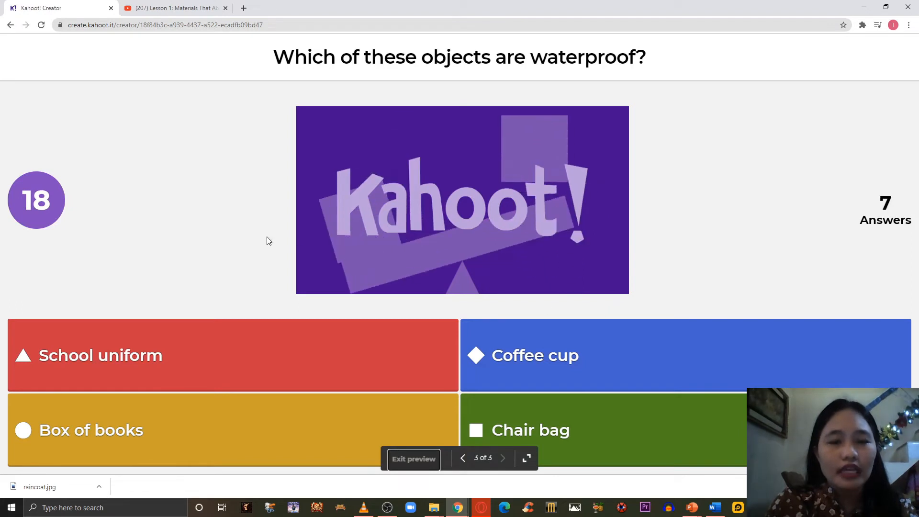
{"action": "left_click", "coordinate": [462, 459]}
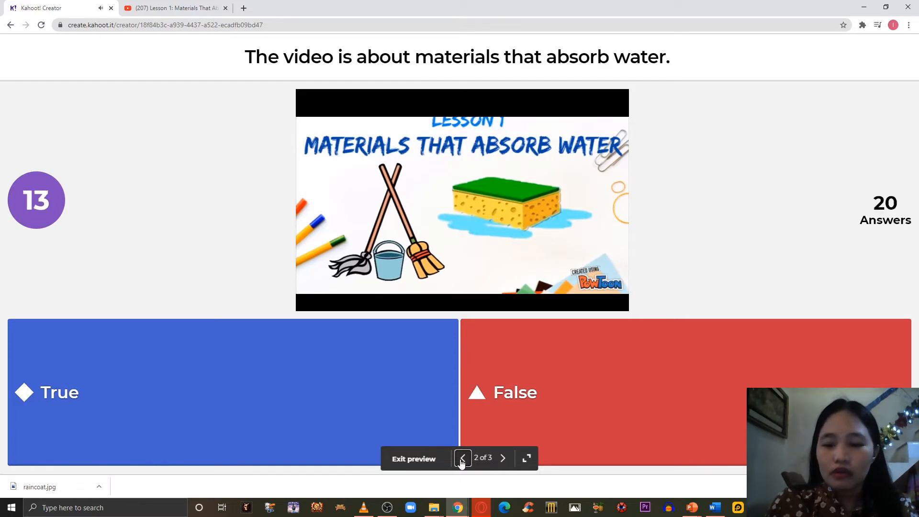
{"action": "left_click", "coordinate": [461, 460]}
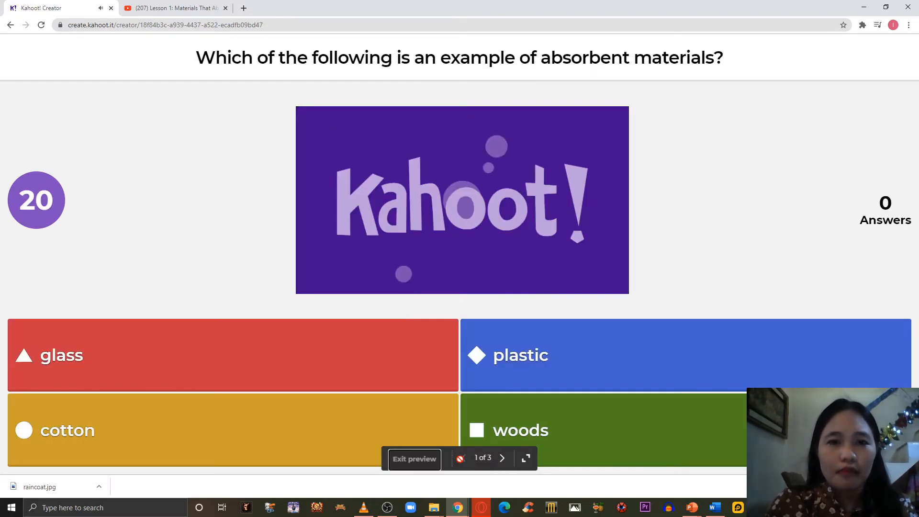
{"action": "left_click", "coordinate": [502, 459]}
{"action": "left_click", "coordinate": [502, 459]}
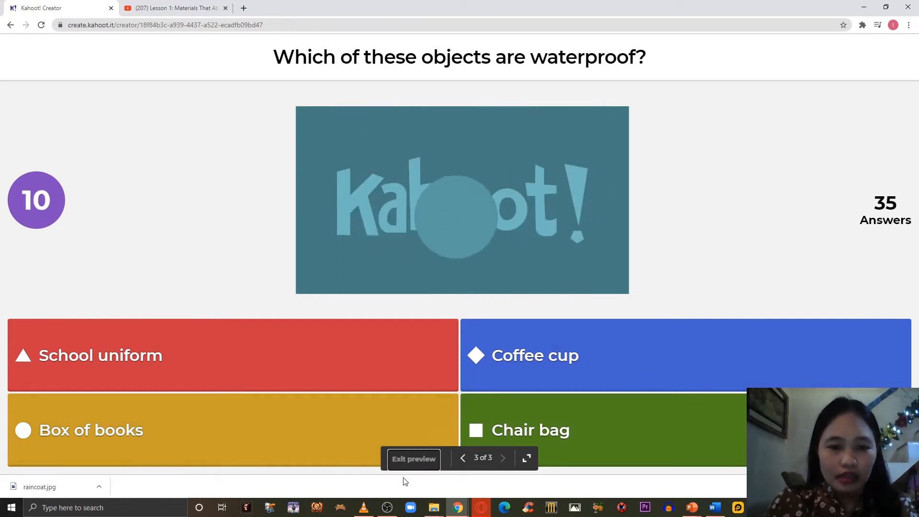
{"action": "left_click", "coordinate": [413, 465]}
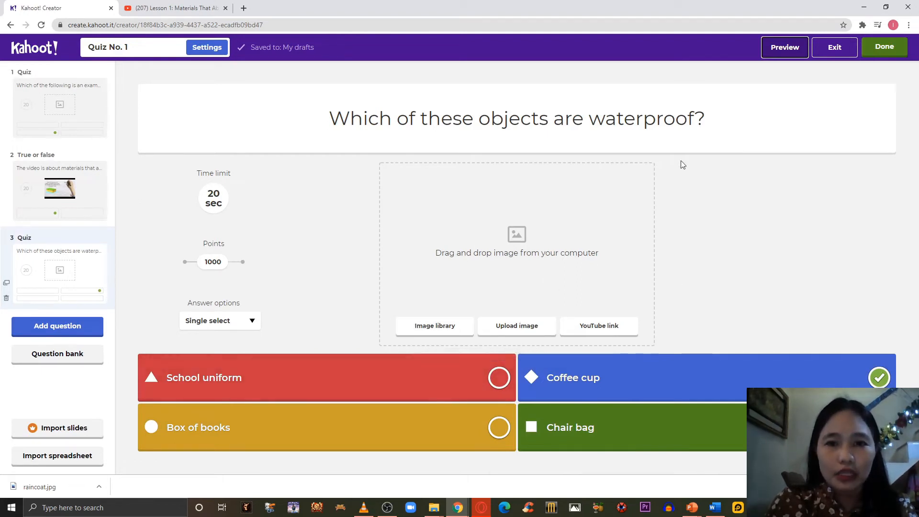
Finish editing the quiz and open the details page of Quiz No. 1 from the list of own kahoots.
{"action": "left_click", "coordinate": [876, 58]}
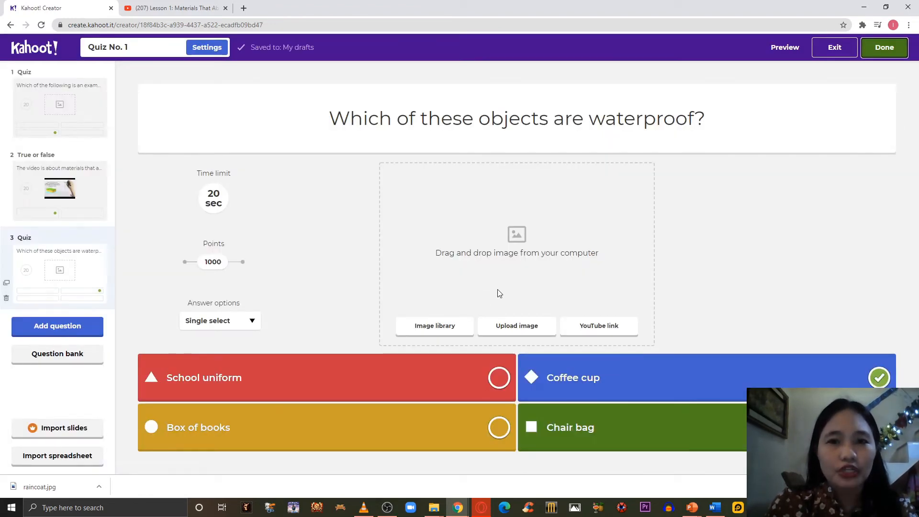
{"action": "left_click", "coordinate": [886, 55]}
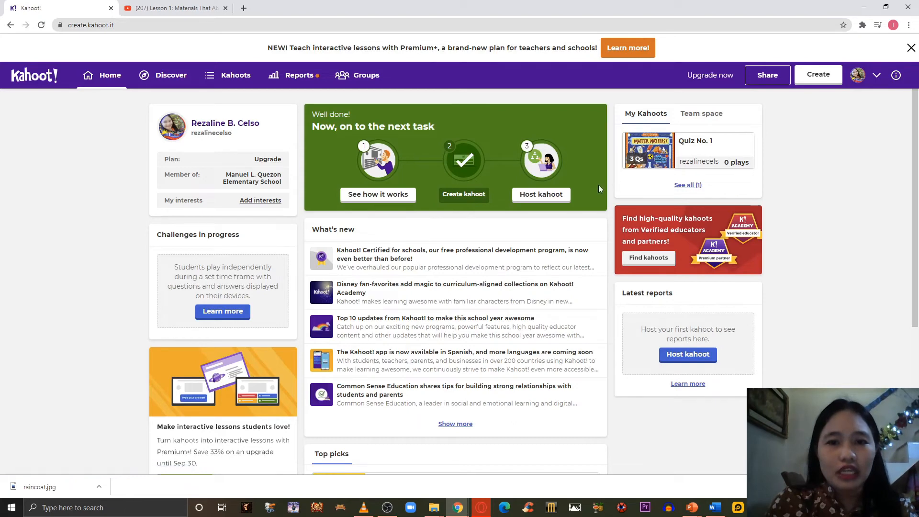
{"action": "left_click", "coordinate": [698, 141]}
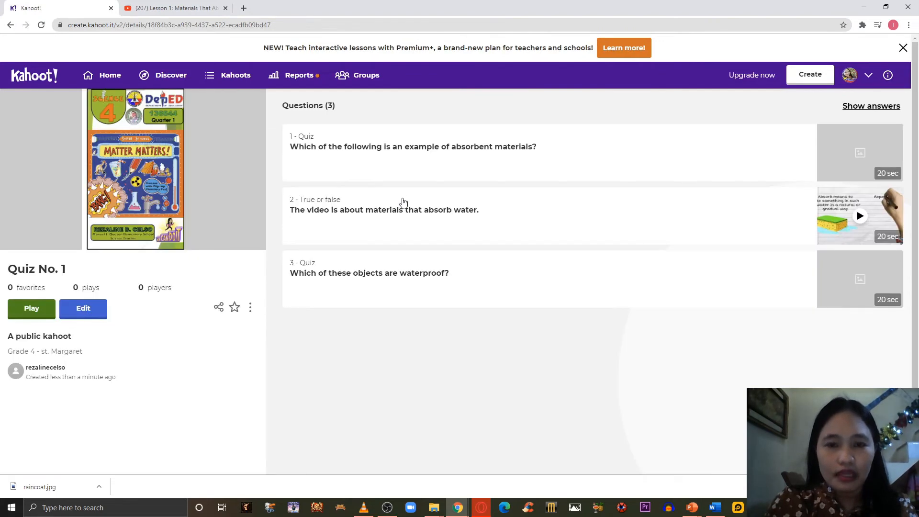
Host Quiz No. 1 as a live Teach game in Classic player vs player mode.
{"action": "left_click", "coordinate": [38, 316]}
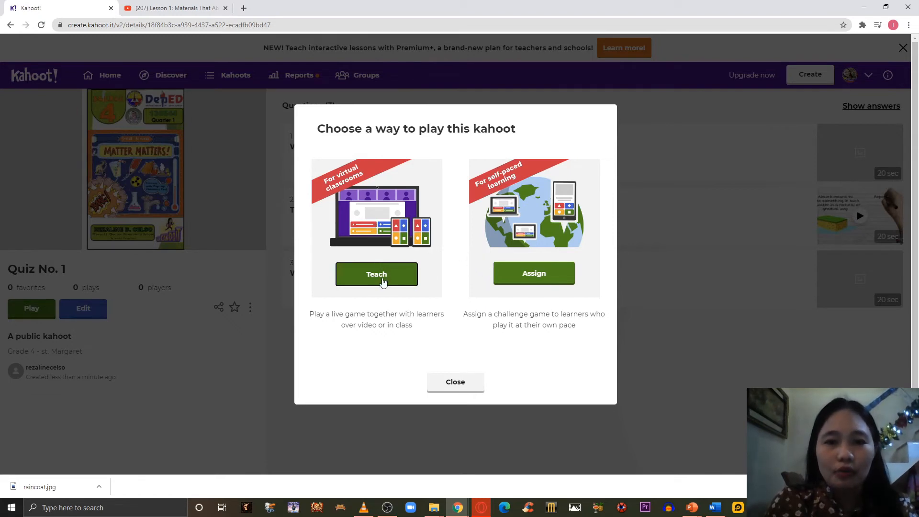
{"action": "left_click", "coordinate": [383, 282]}
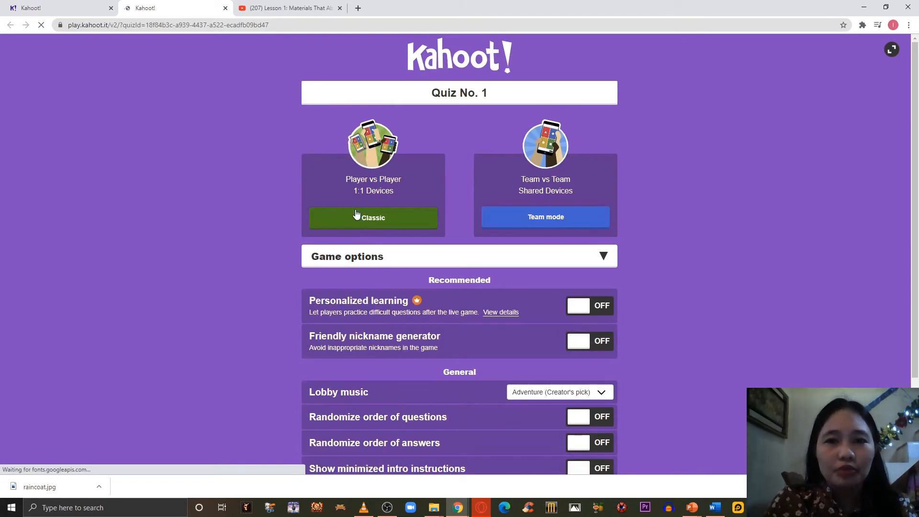
{"action": "left_click", "coordinate": [381, 226]}
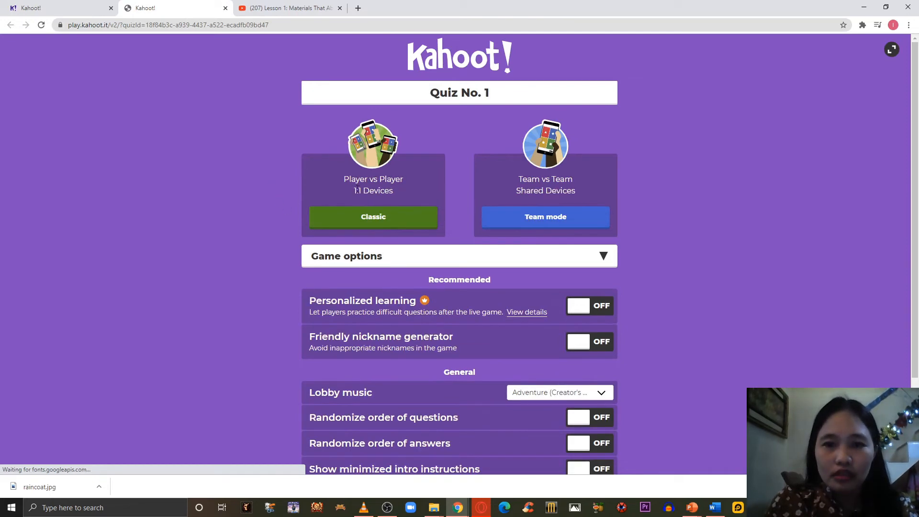
{"action": "left_click", "coordinate": [356, 224]}
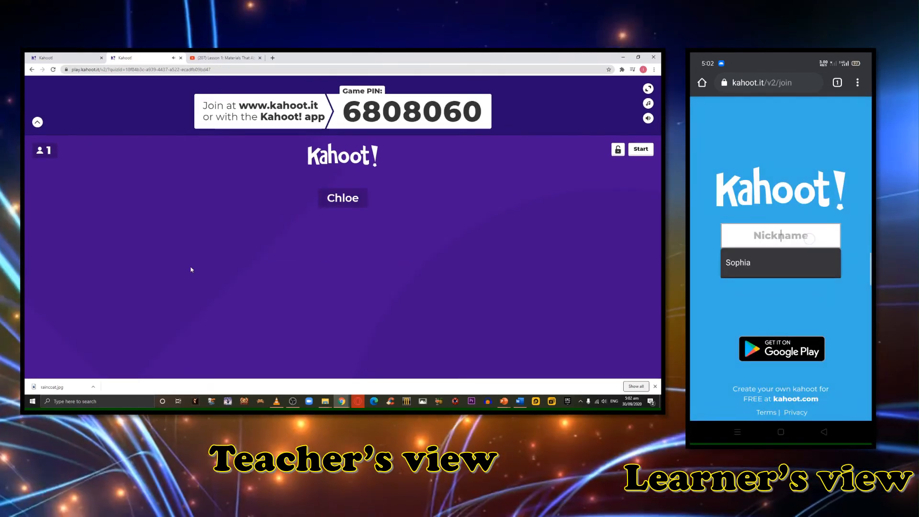
Join the game on the learner's phone with the suggested nickname, and start the game from the teacher's lobby.
{"action": "left_click", "coordinate": [781, 262]}
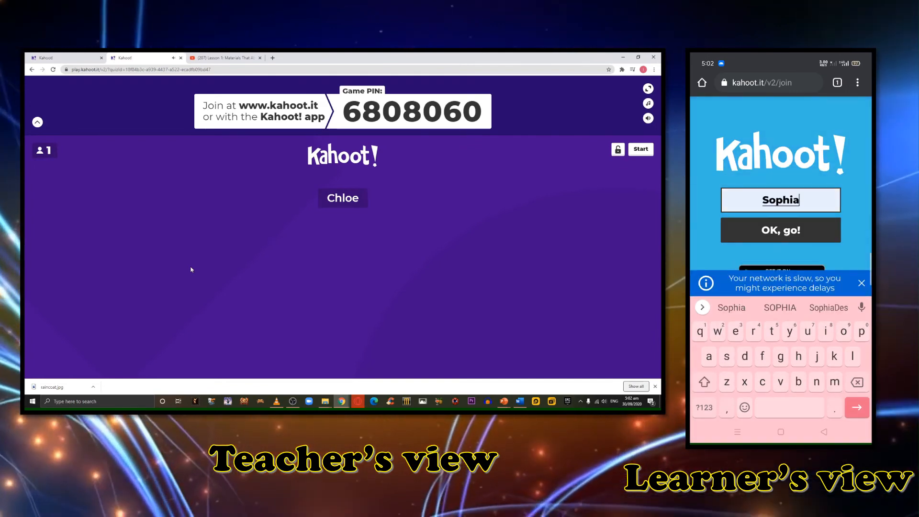
{"action": "left_click", "coordinate": [780, 229]}
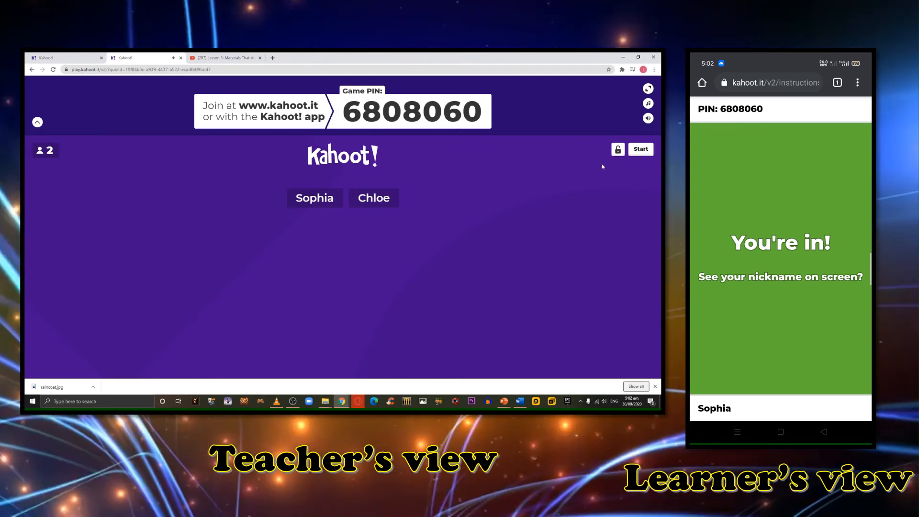
{"action": "left_click", "coordinate": [640, 149]}
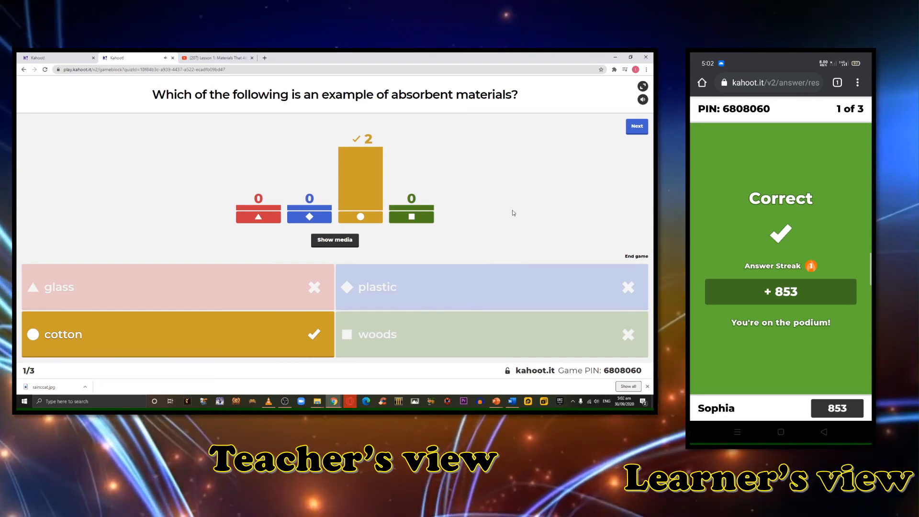
Advance the live game through the answer results and scoreboards of all three questions to the podium.
{"action": "left_click", "coordinate": [637, 127]}
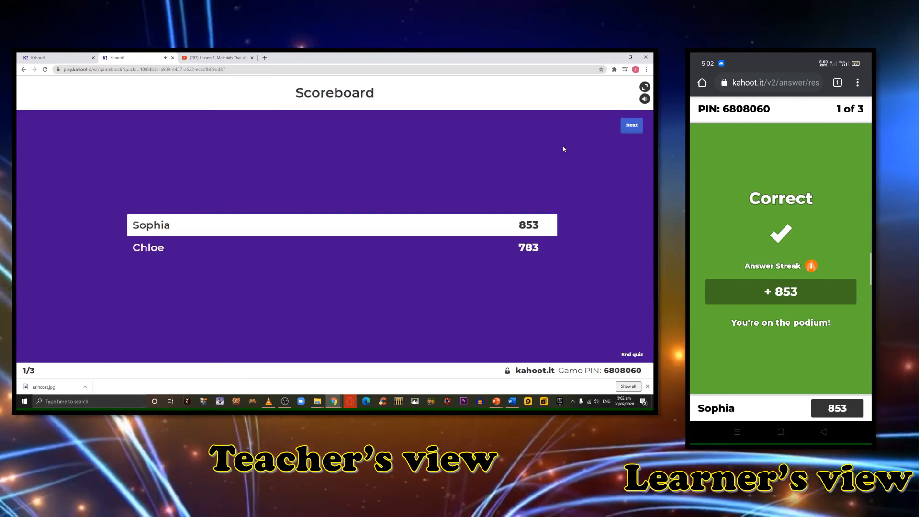
{"action": "left_click", "coordinate": [632, 124]}
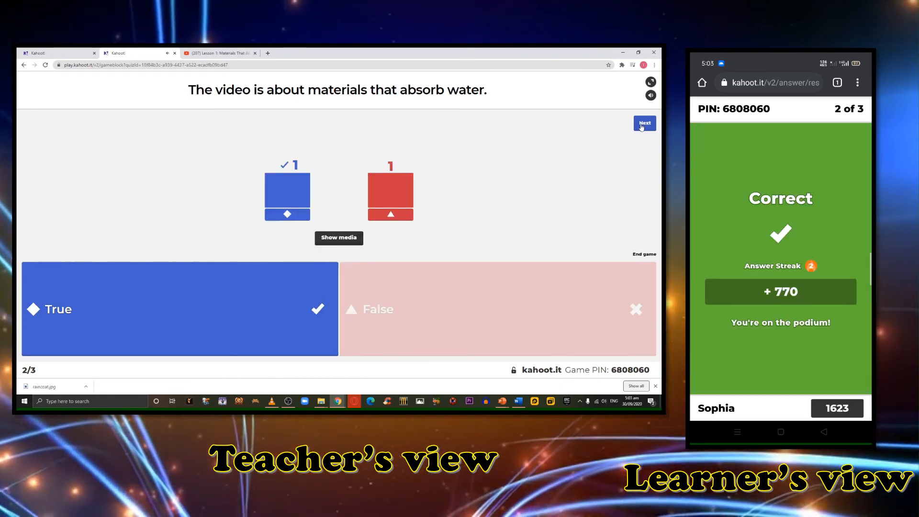
{"action": "left_click", "coordinate": [641, 125]}
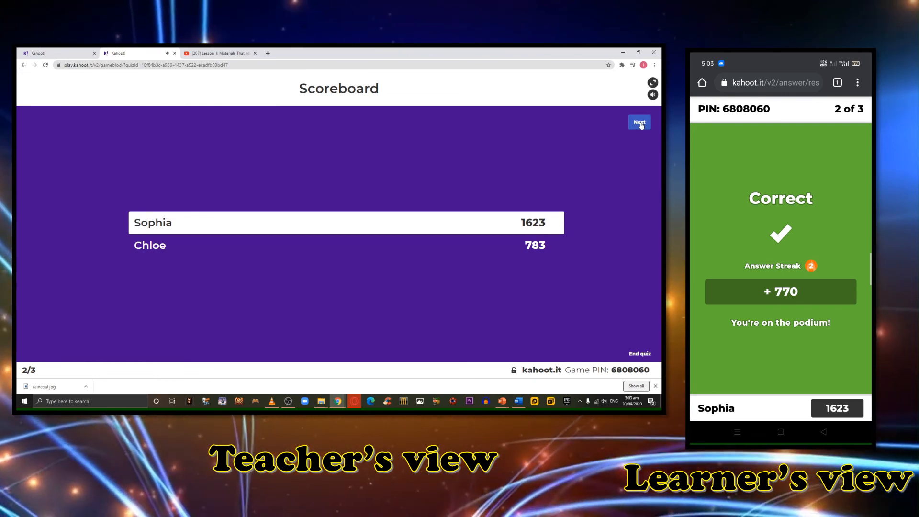
{"action": "left_click", "coordinate": [640, 123]}
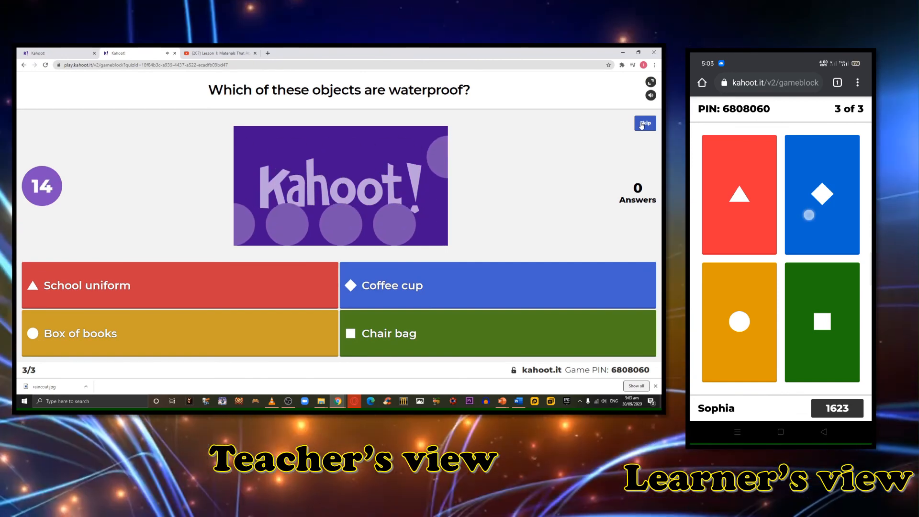
{"action": "left_click", "coordinate": [642, 124]}
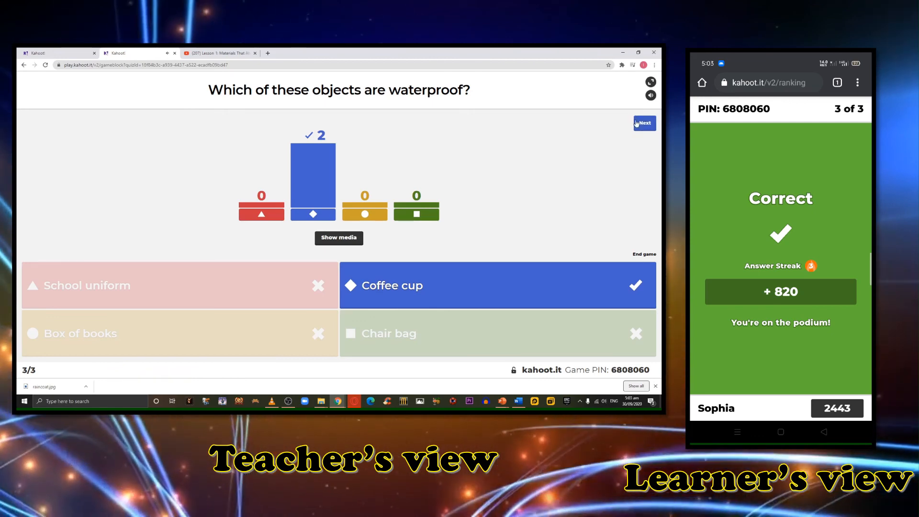
{"action": "left_click", "coordinate": [642, 123]}
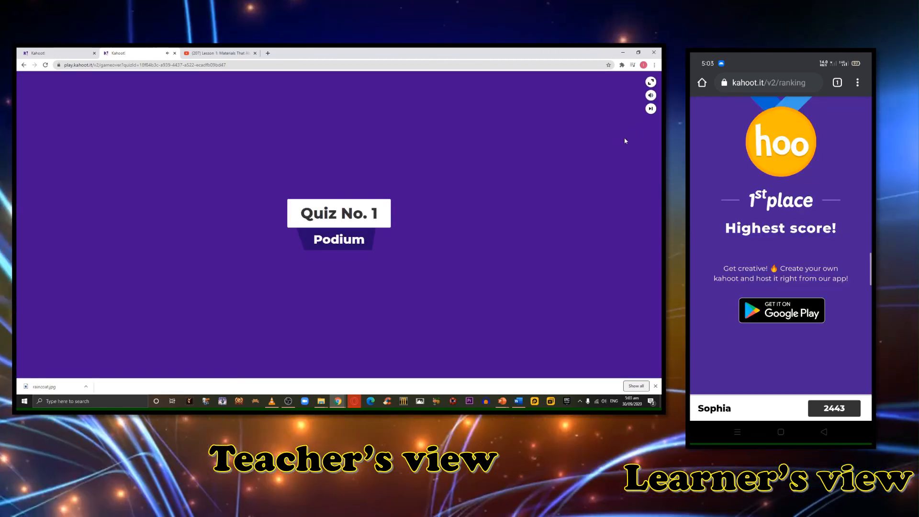